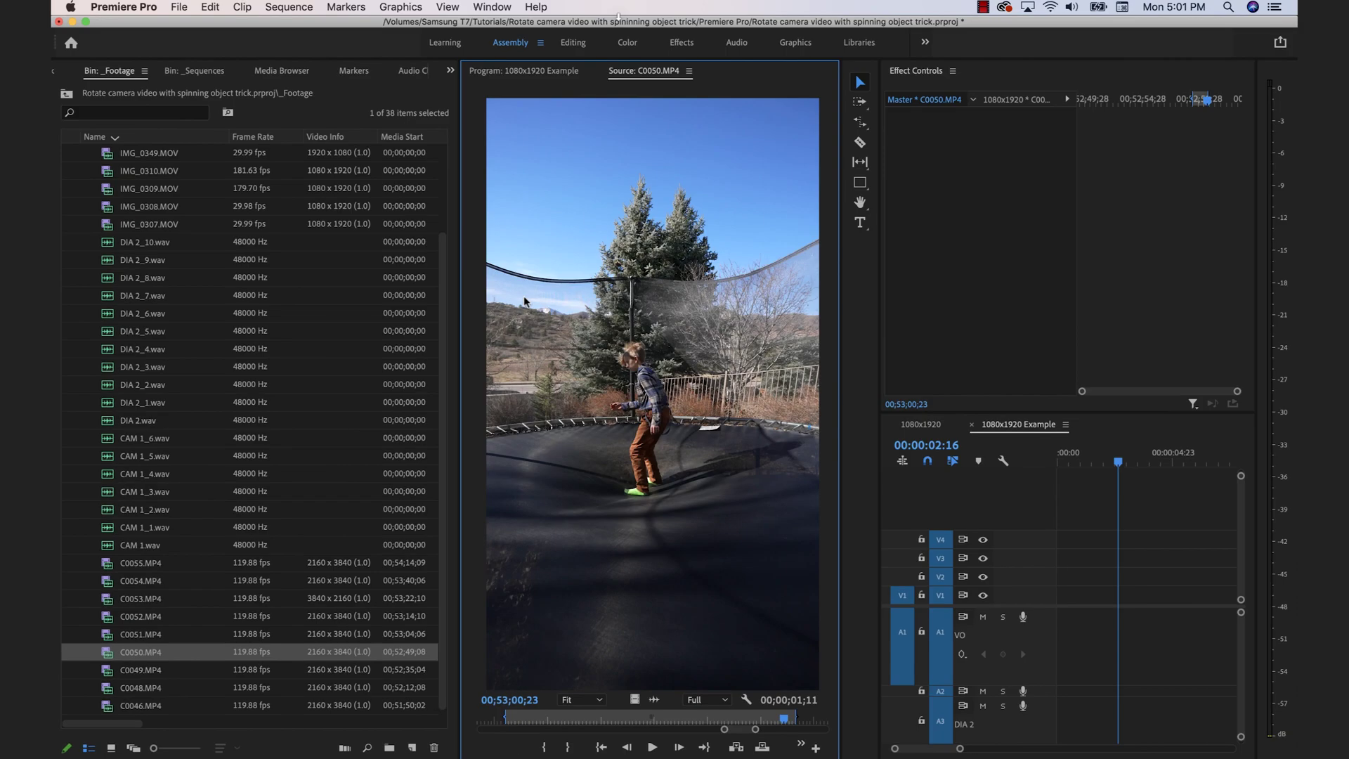
left_click(274, 7)
left_click(323, 25)
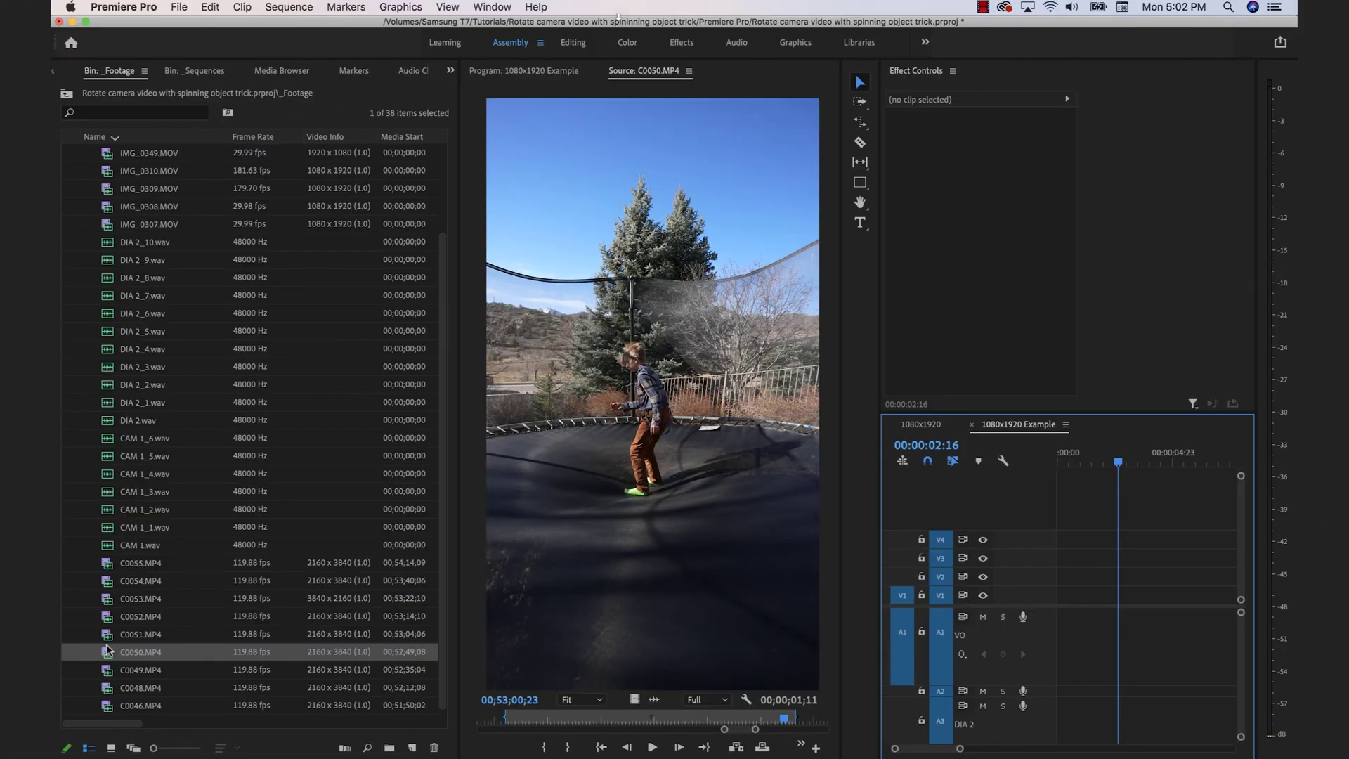
left_click_drag(107, 650, 1072, 598)
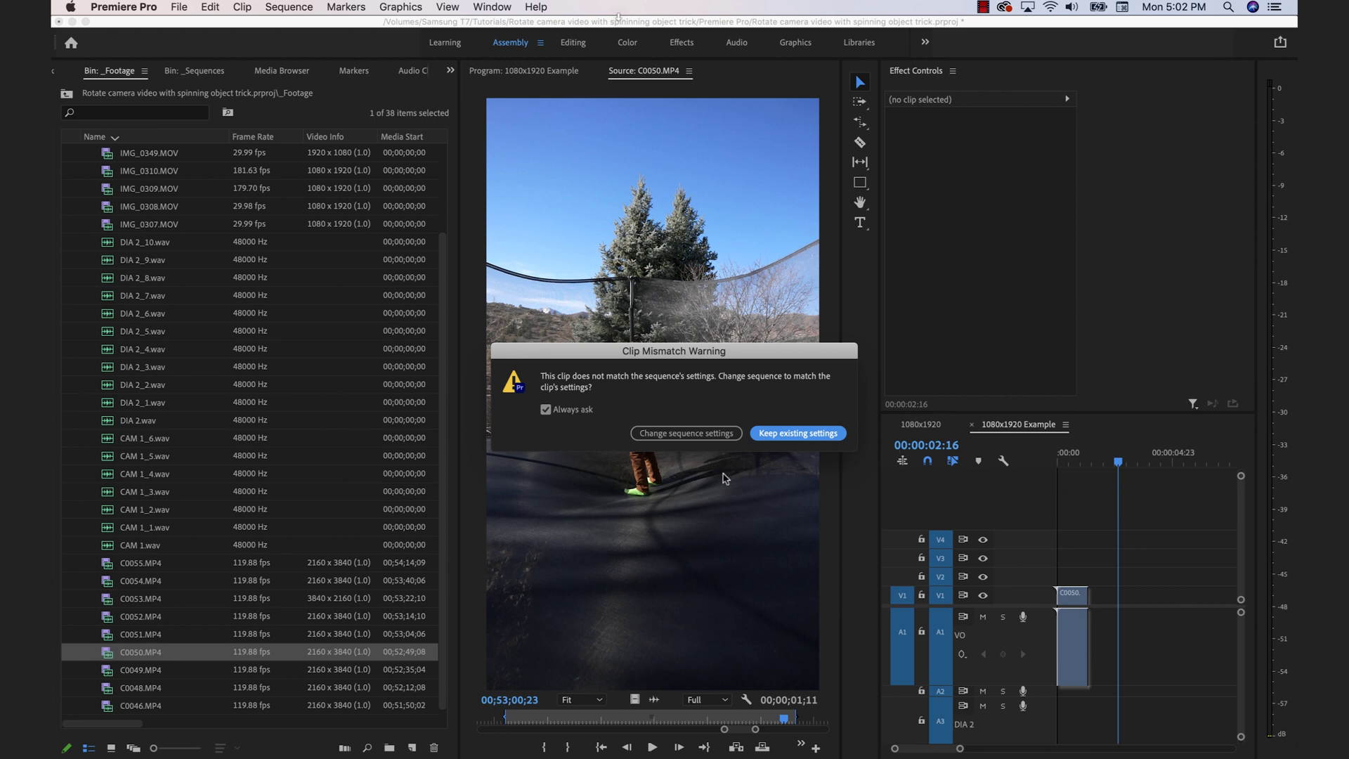
Keep the Example sequence's existing settings, enlarge the monitor and timeline panels, and scrub C0050.MP4.
left_click(798, 434)
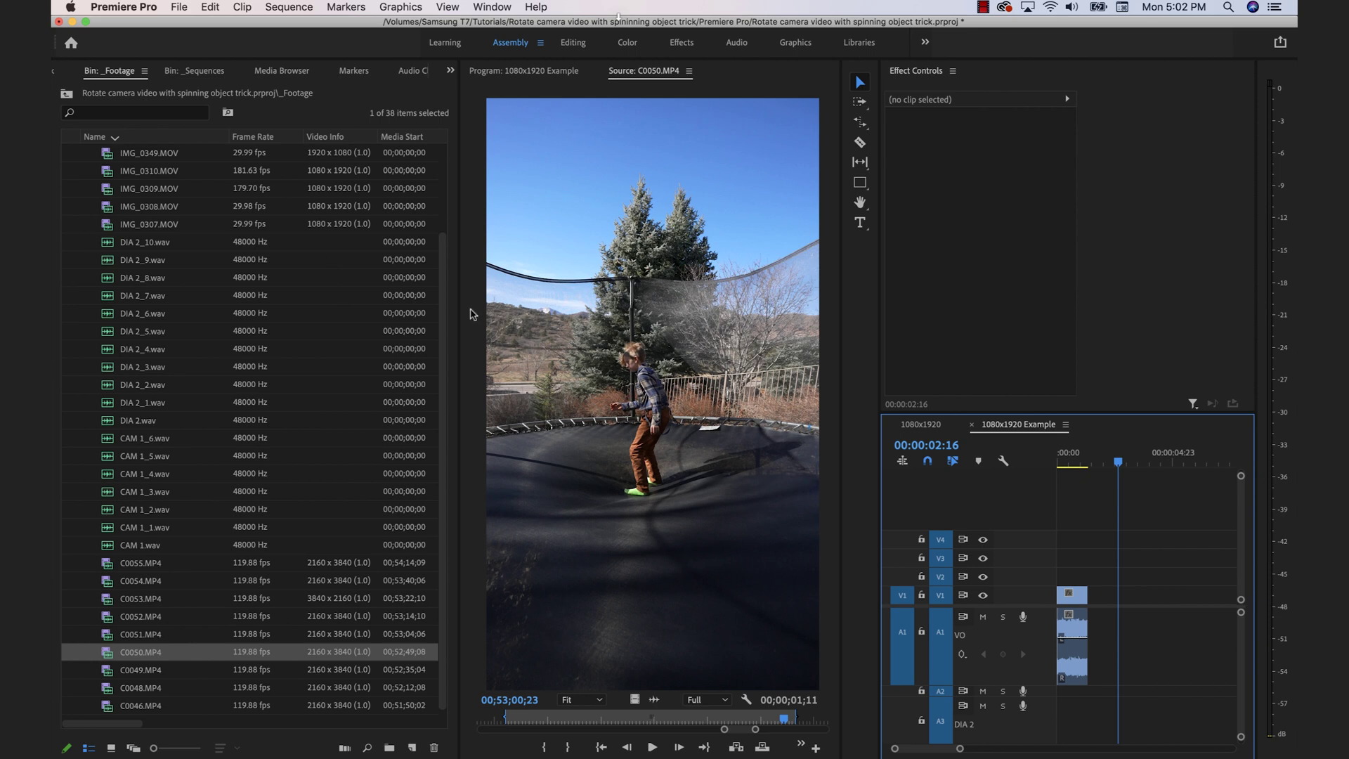
left_click_drag(460, 305, 103, 304)
left_click_drag(879, 304, 590, 304)
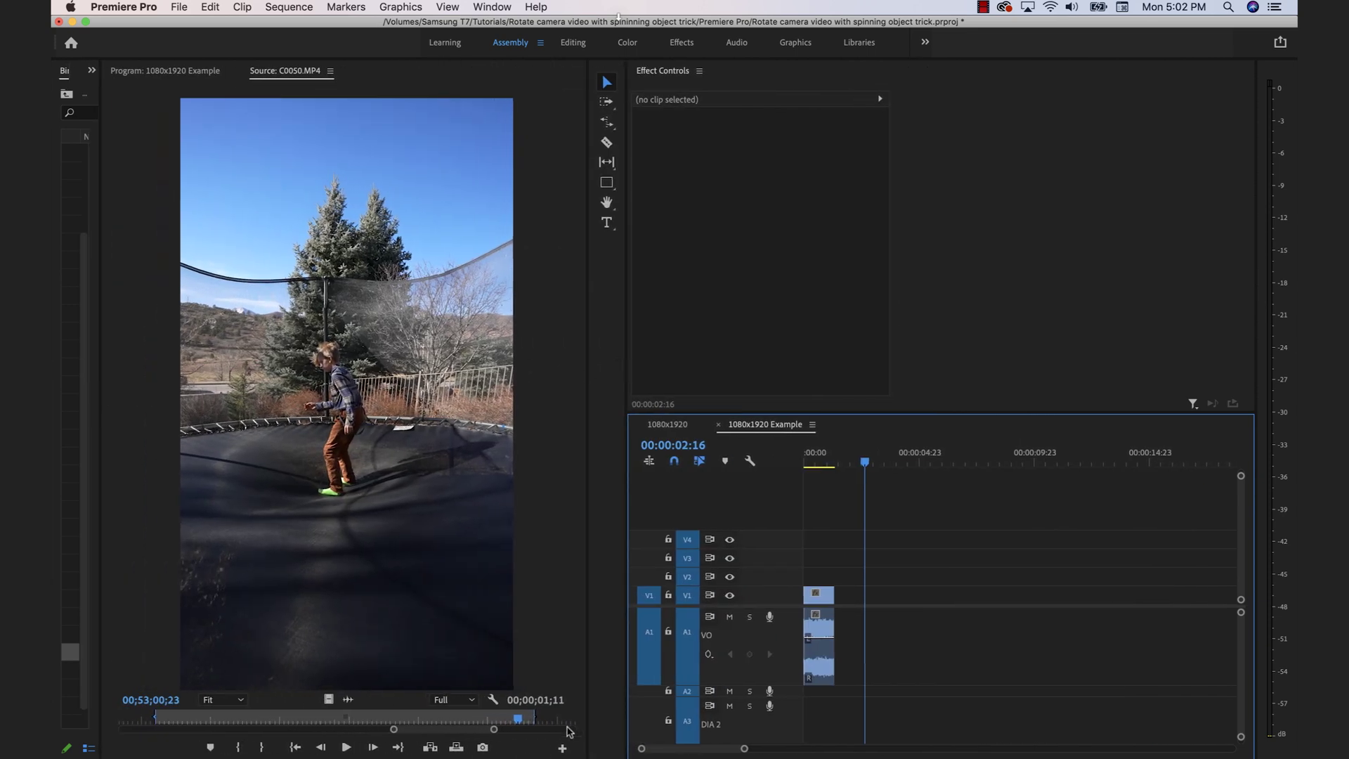
left_click(805, 458)
left_click_drag(804, 458, 813, 538)
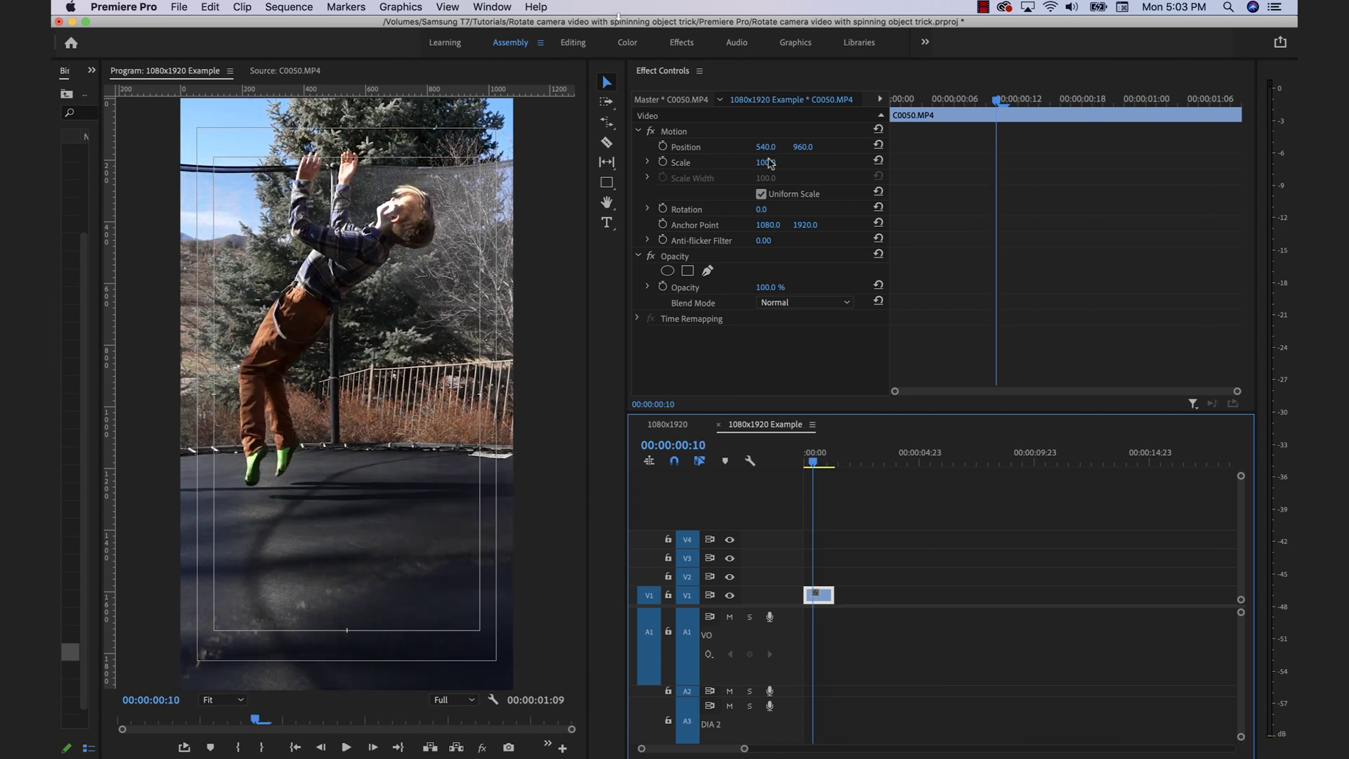
Scale C0050.MP4 to 50 and zoom the timeline to fit the clip.
left_click_drag(771, 163, 531, 140)
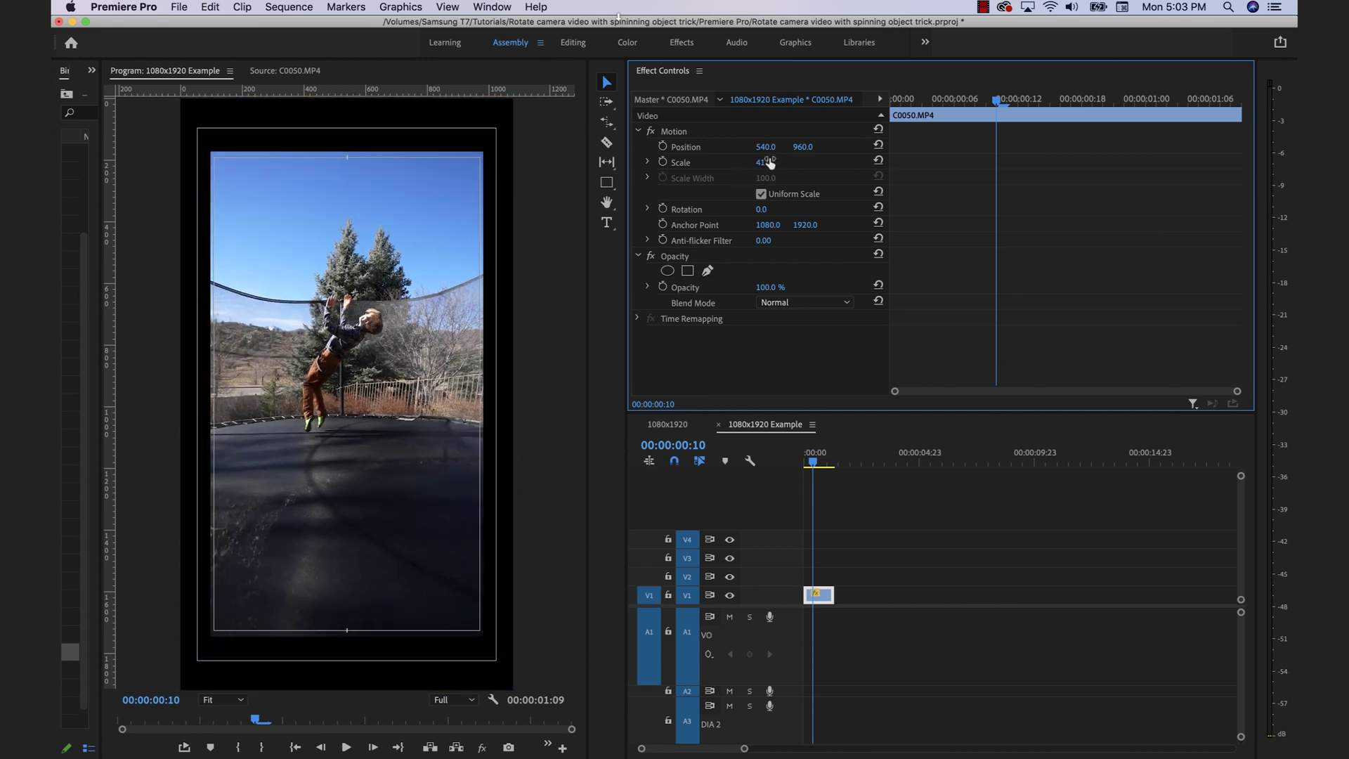
left_click_drag(766, 163, 776, 163)
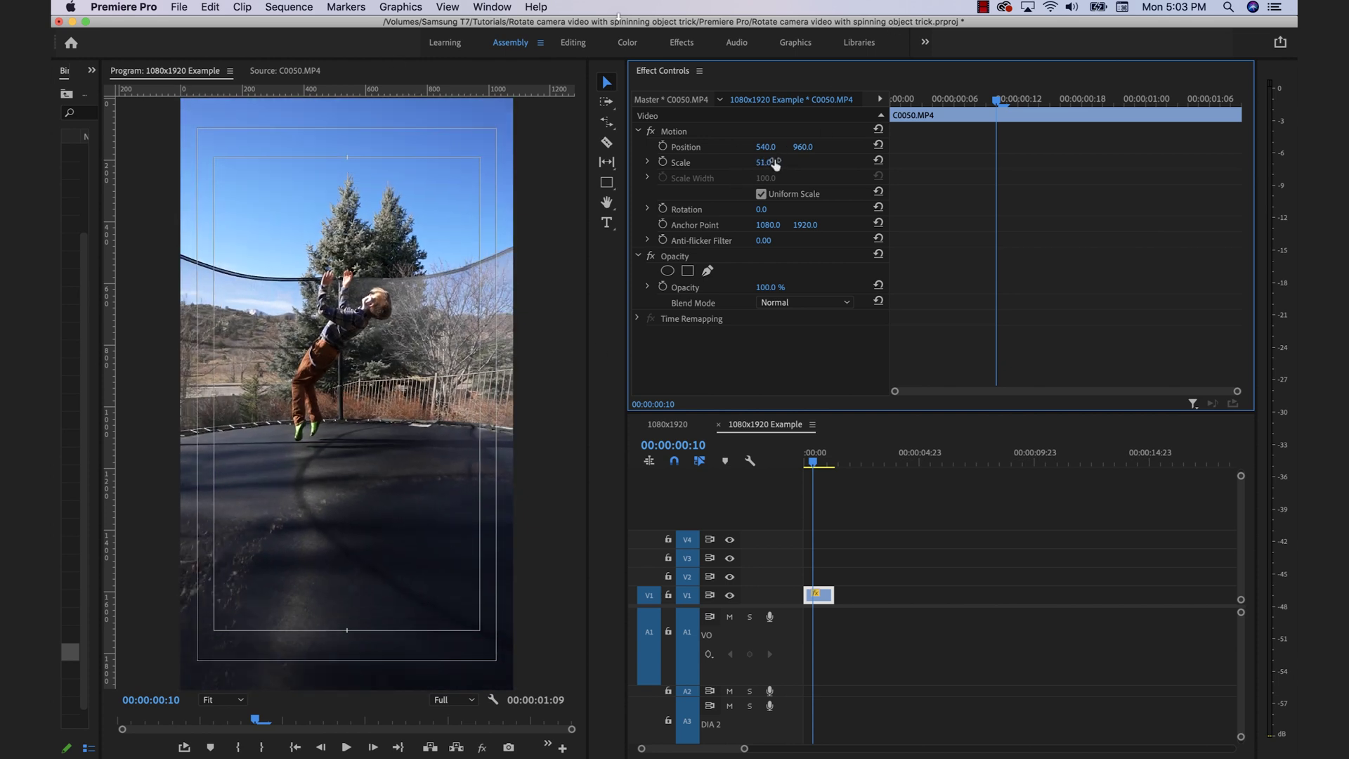
type("50")
key("Return")
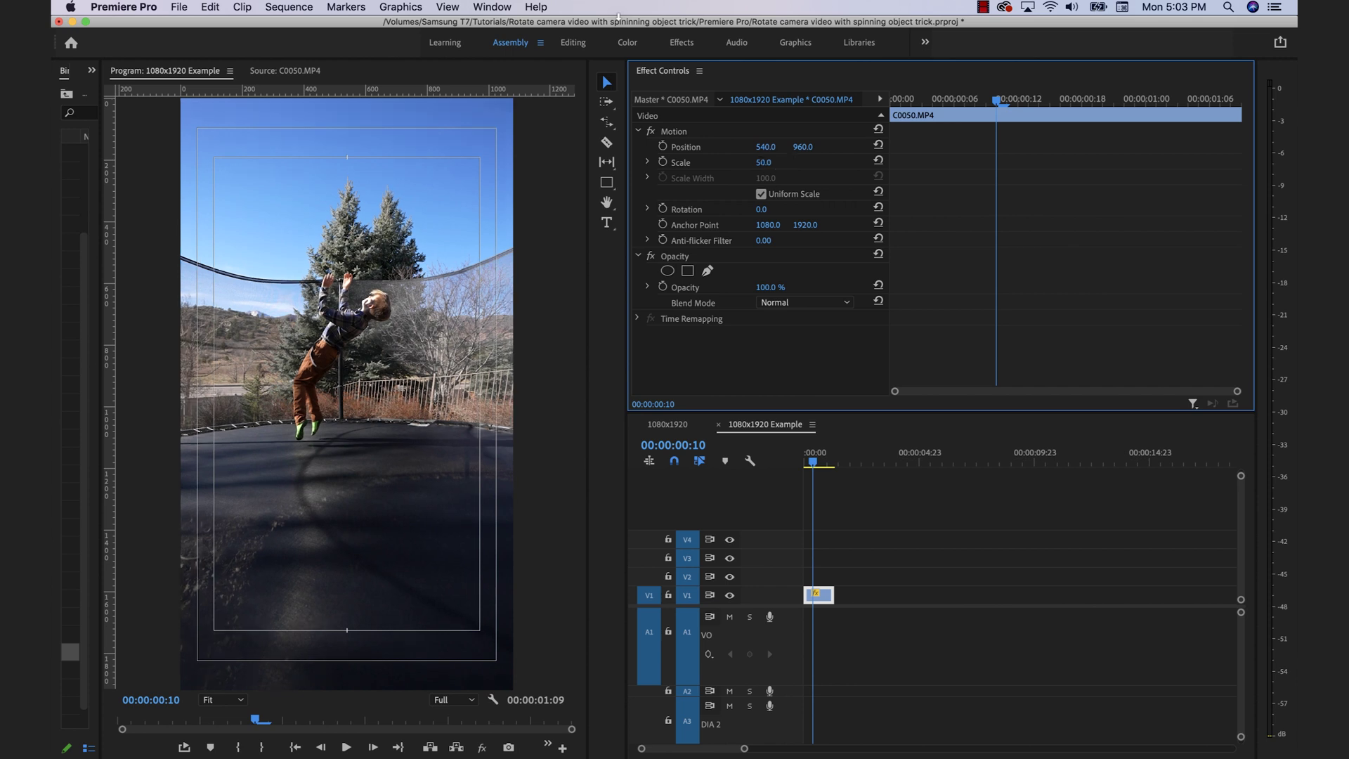
left_click(843, 594)
key("=")
key("=")
key("=")
Set C0050.MP4 to 20% speed in Speed/Duration.
left_click(878, 594)
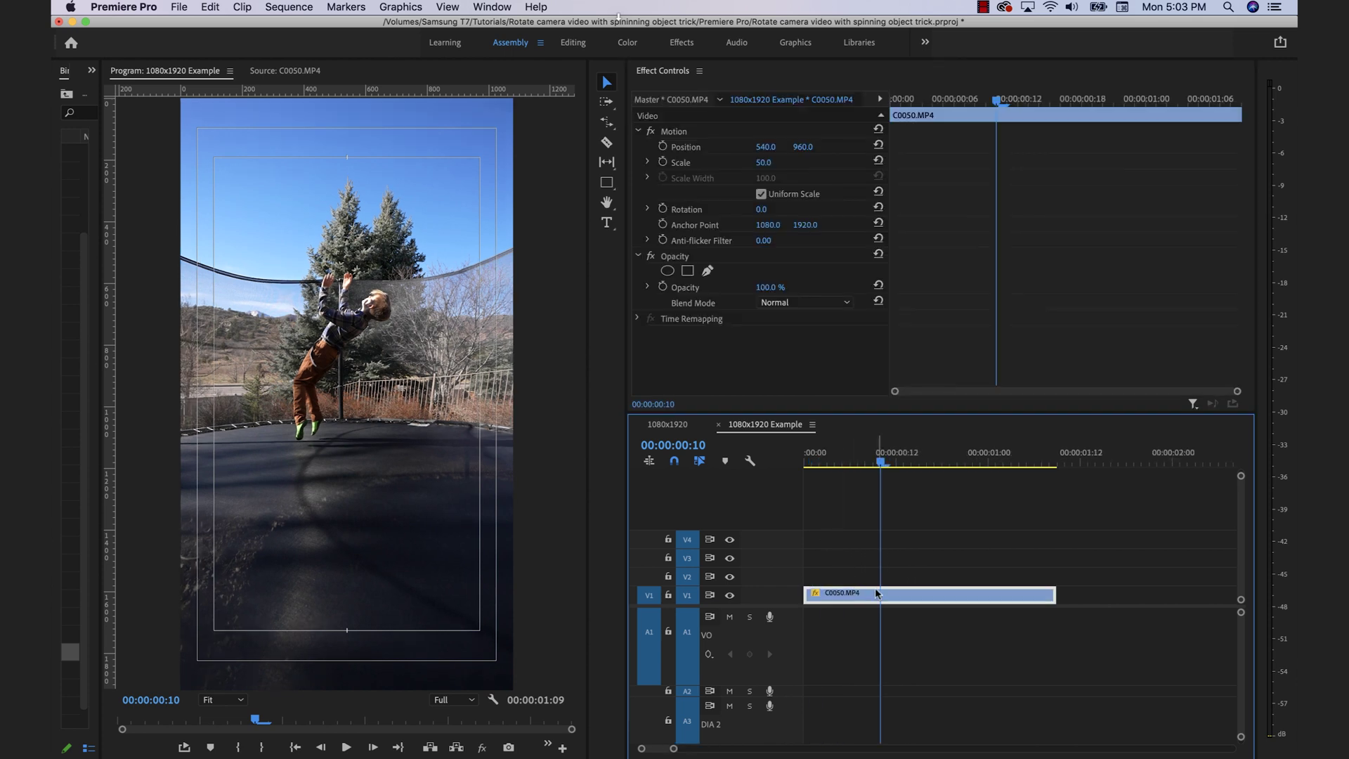
right_click(853, 594)
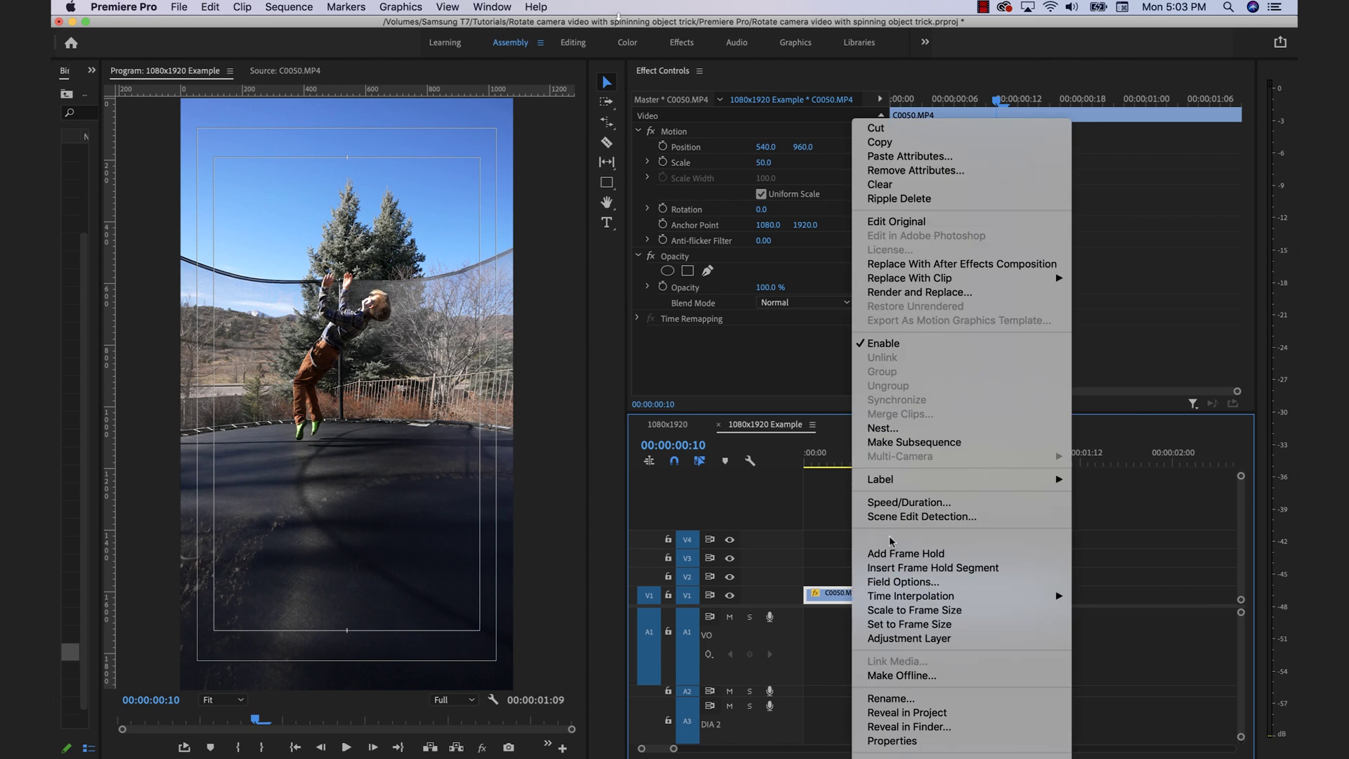
left_click(910, 504)
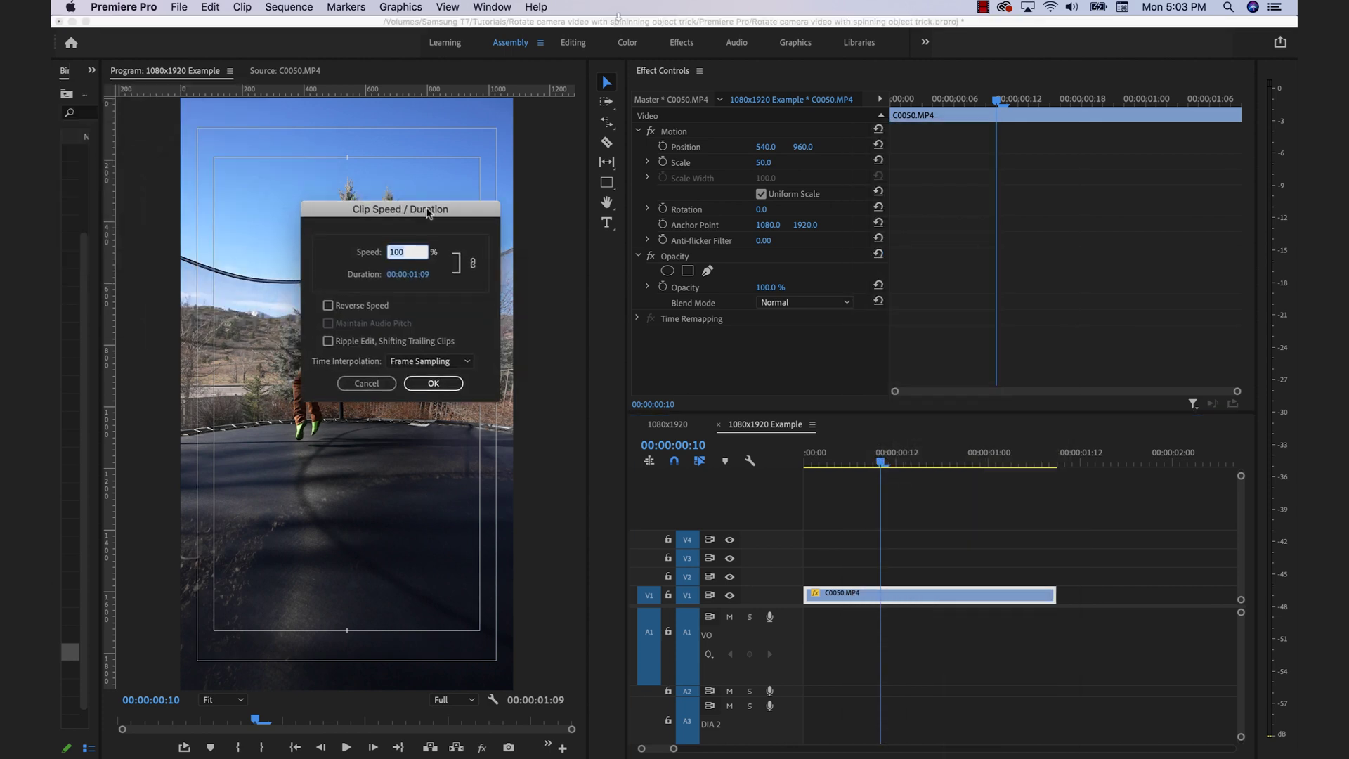
type("20")
key("Return")
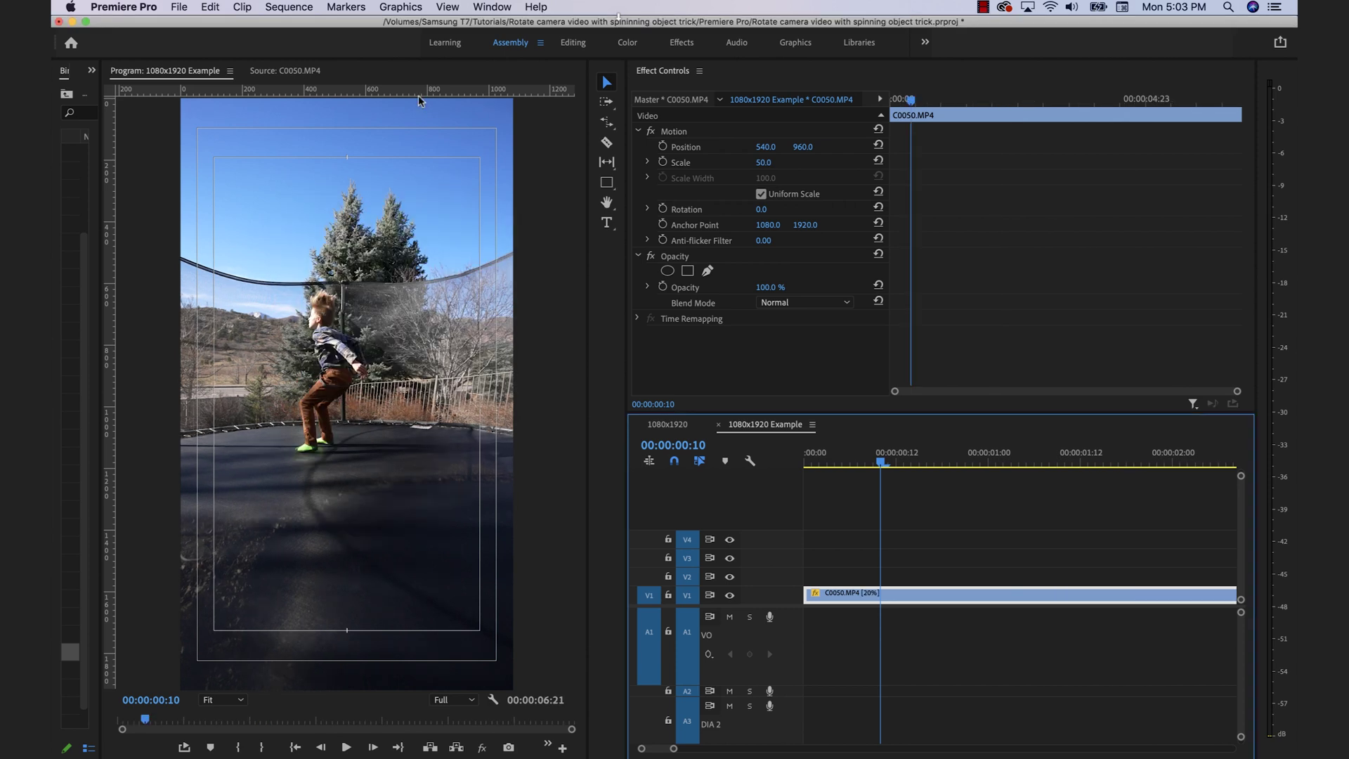
Play back the slowed clip, then widen the program monitor.
key("space")
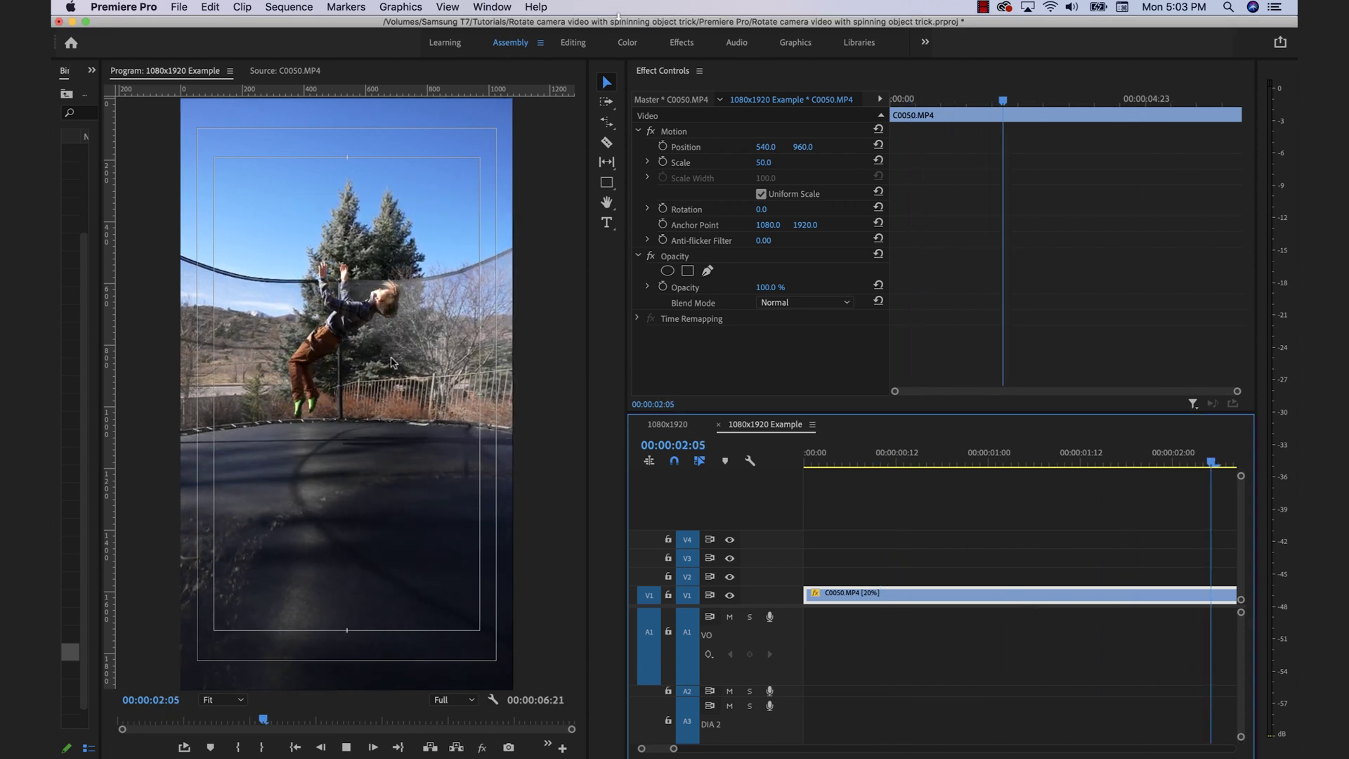
left_click(1100, 537)
key("minus")
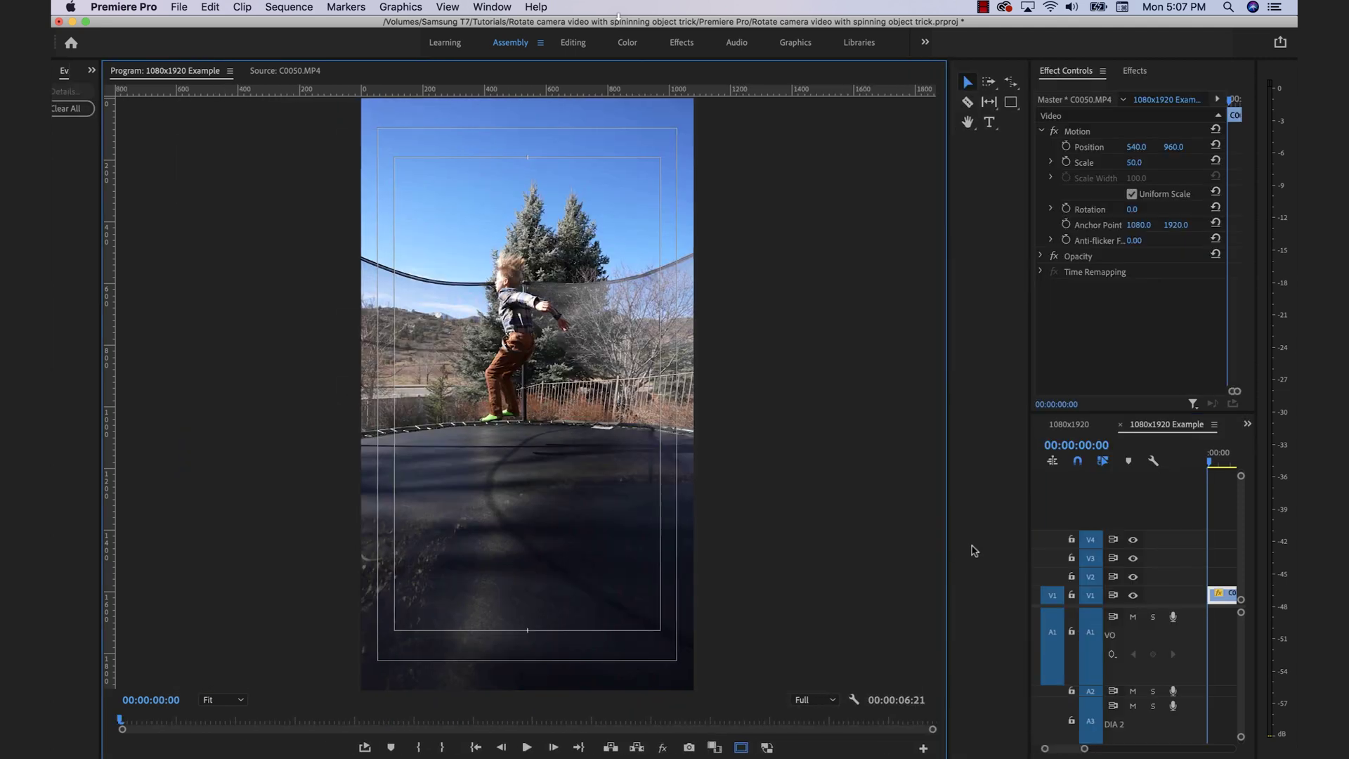
left_click_drag(950, 548, 1063, 536)
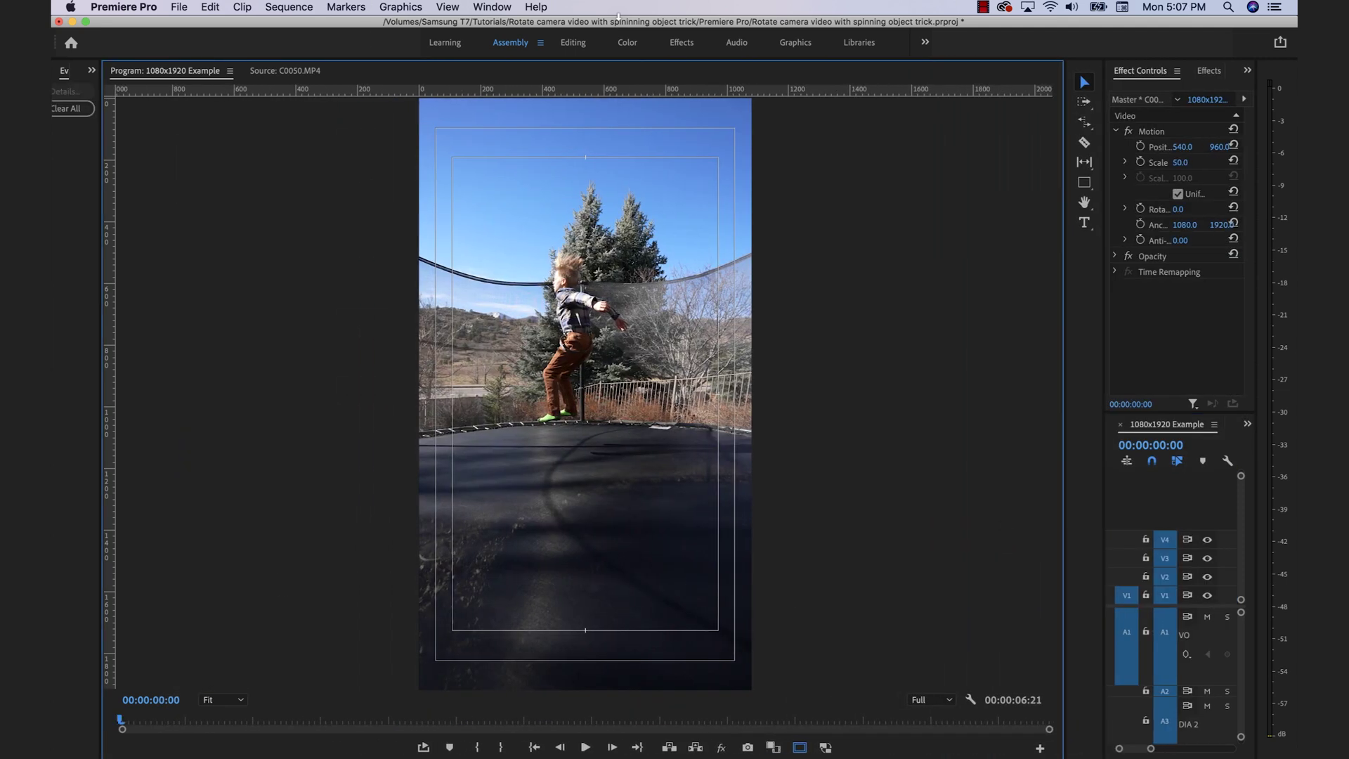
Add Show Rulers, Show Guides and Safe Margins toggles to the program monitor's button bar.
left_click(1040, 749)
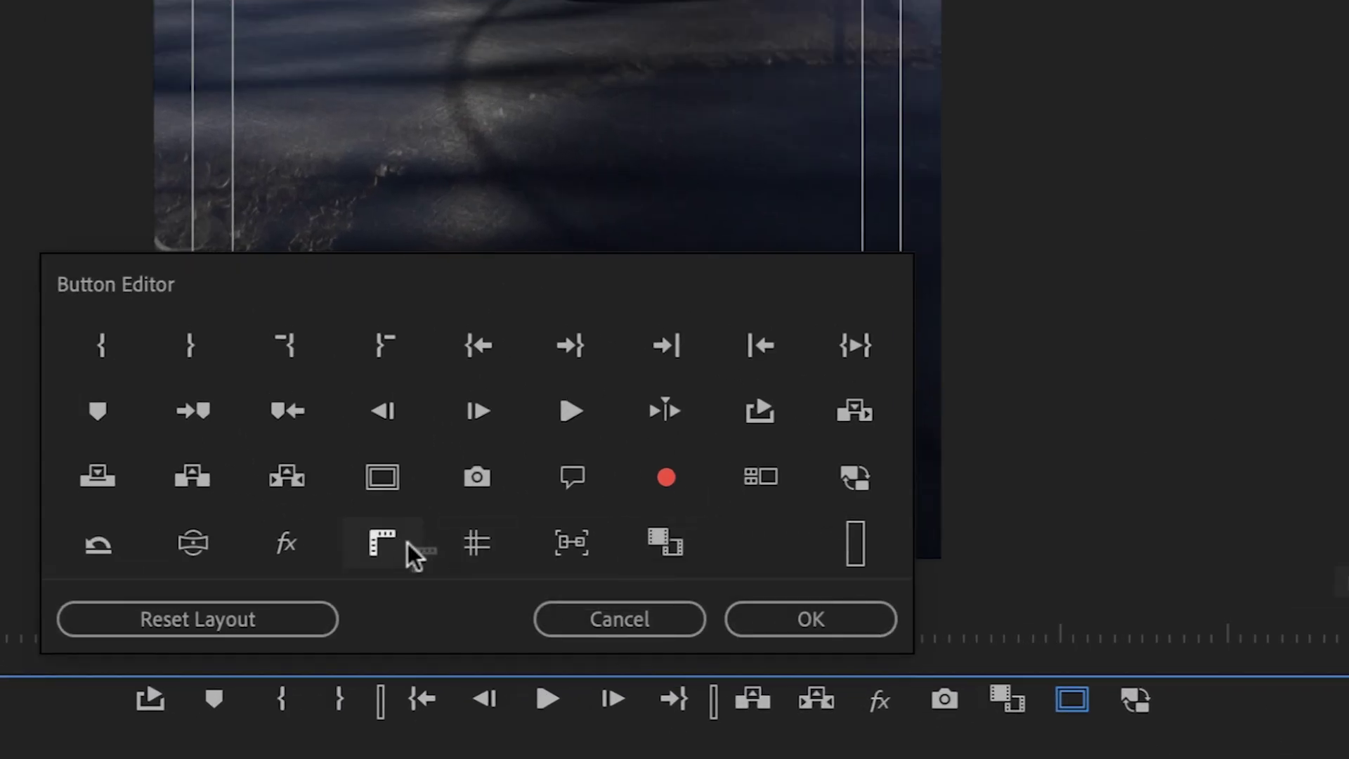
left_click_drag(900, 681, 1224, 687)
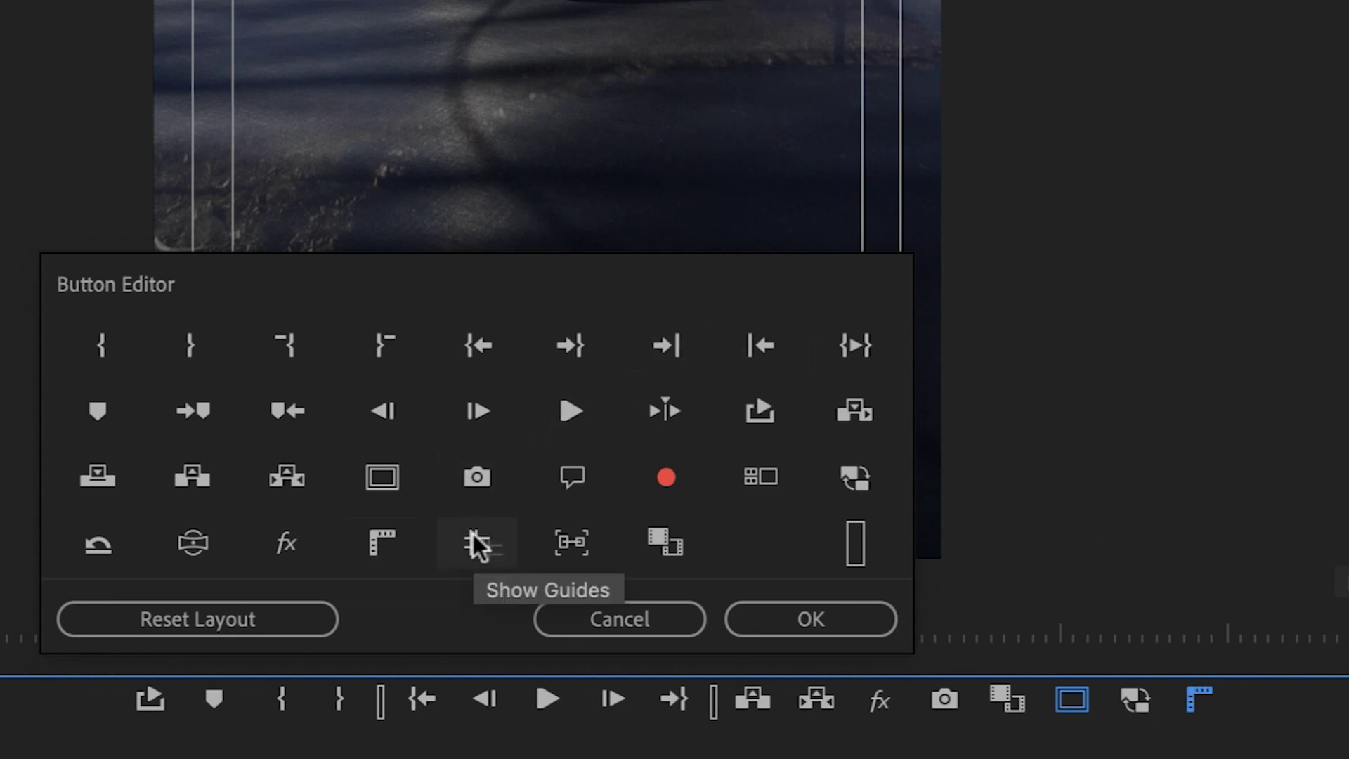
left_click_drag(1238, 675, 1241, 685)
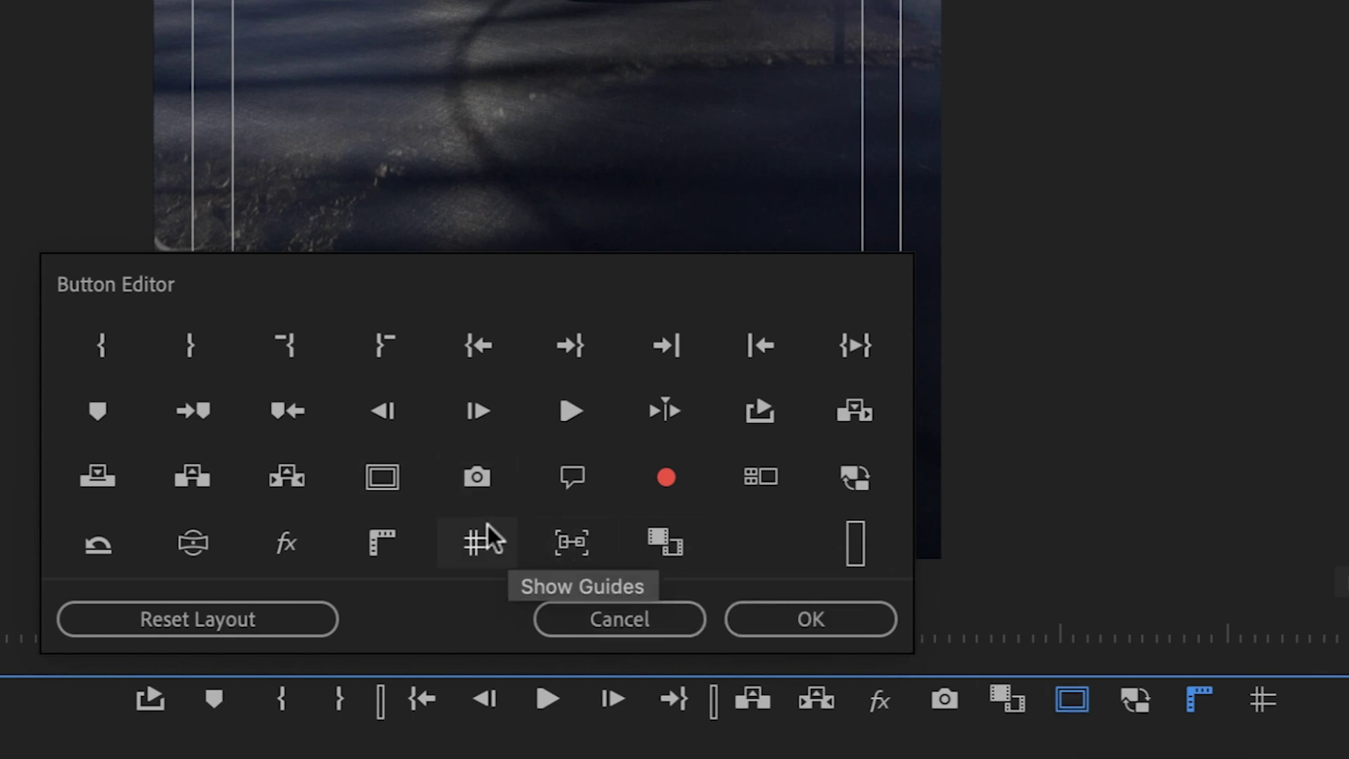
left_click_drag(385, 492, 578, 522)
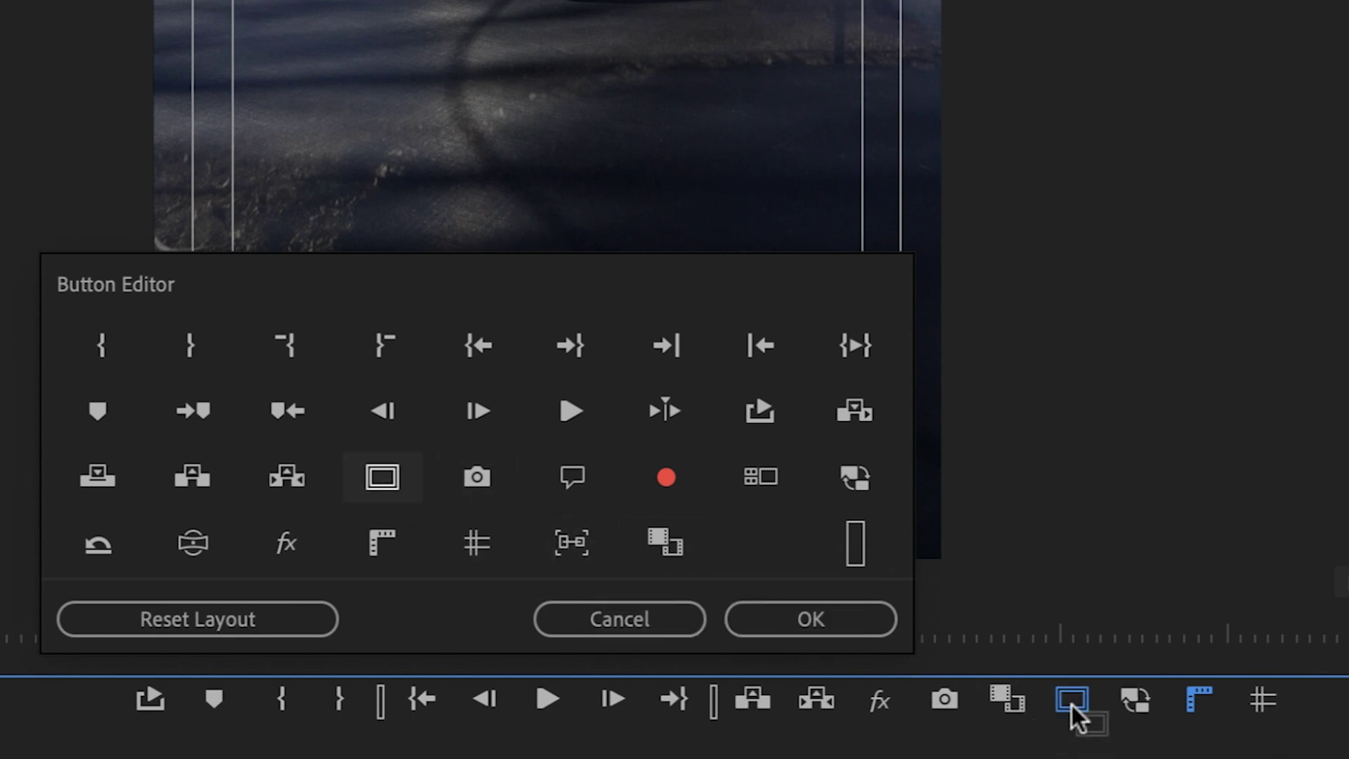
left_click_drag(1075, 717, 1074, 707)
left_click(748, 611)
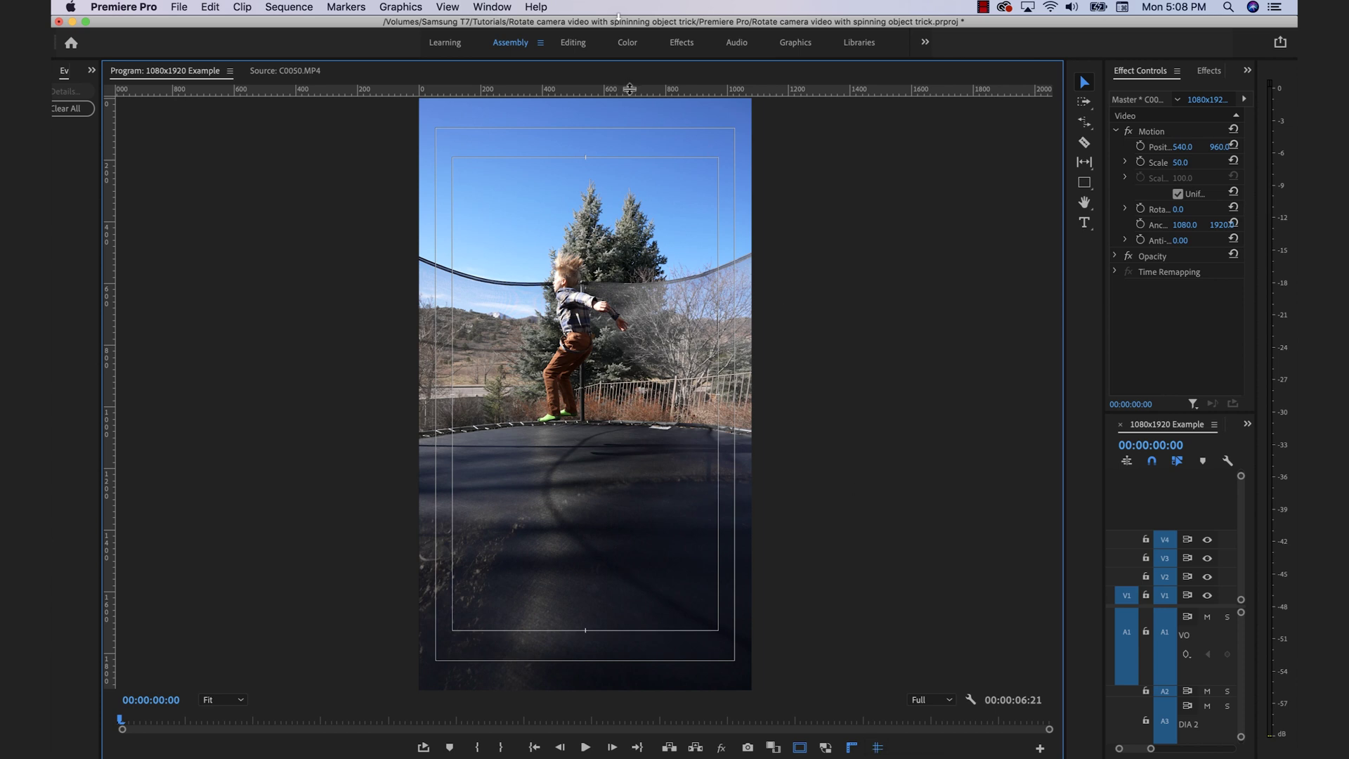
Lower the horizontal guide to the boy's feet and narrow the program monitor.
left_click_drag(629, 131, 625, 290)
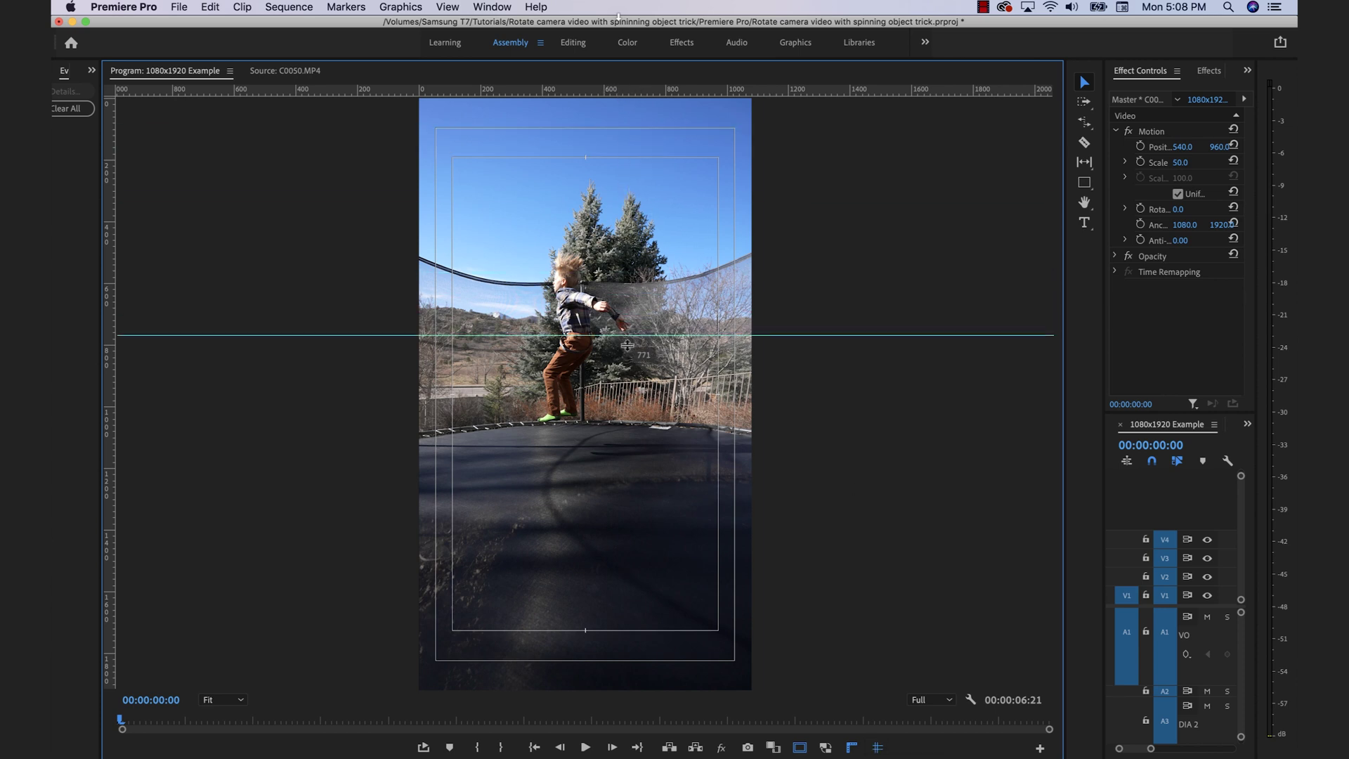
left_click_drag(628, 346, 637, 394)
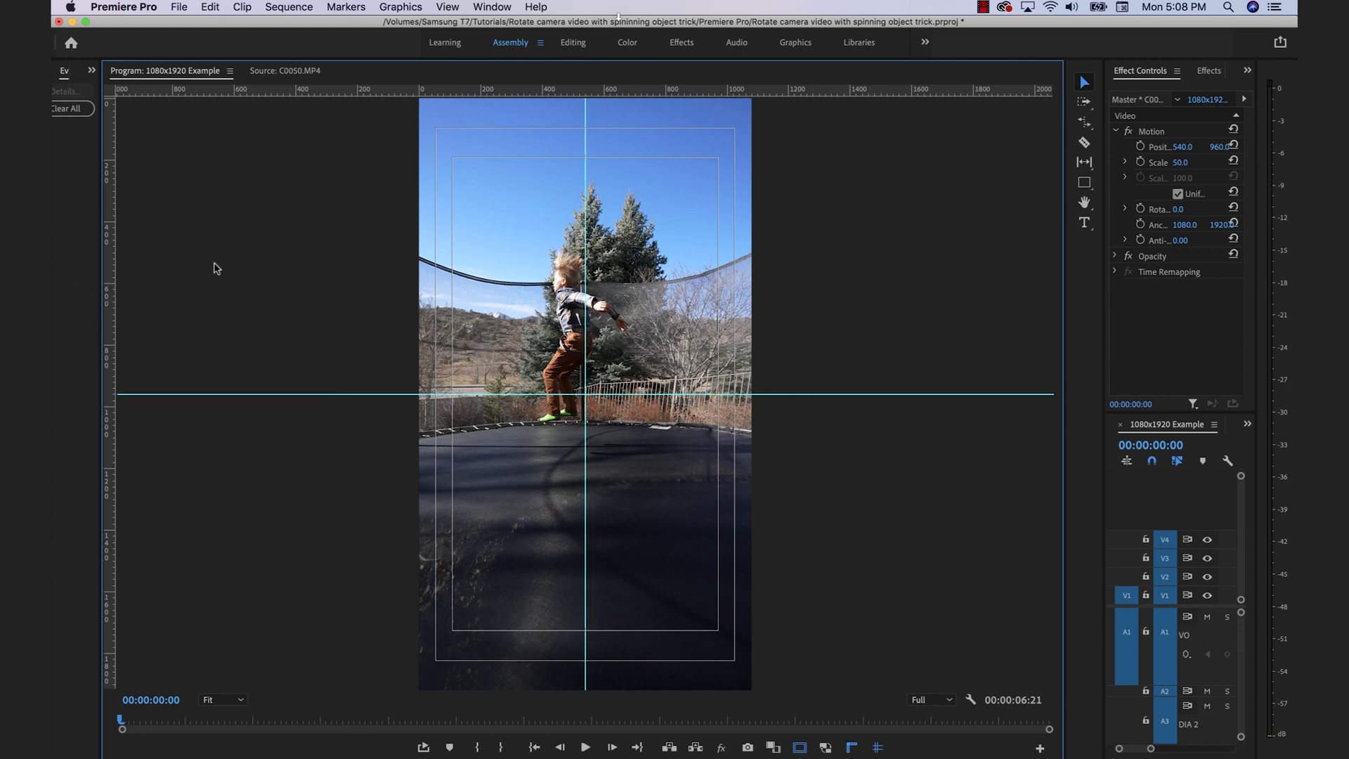
left_click_drag(1065, 303, 513, 364)
Hide the monitor rulers, widen Effect Controls and the timeline, and go to 00:00:01:21.
left_click(473, 744)
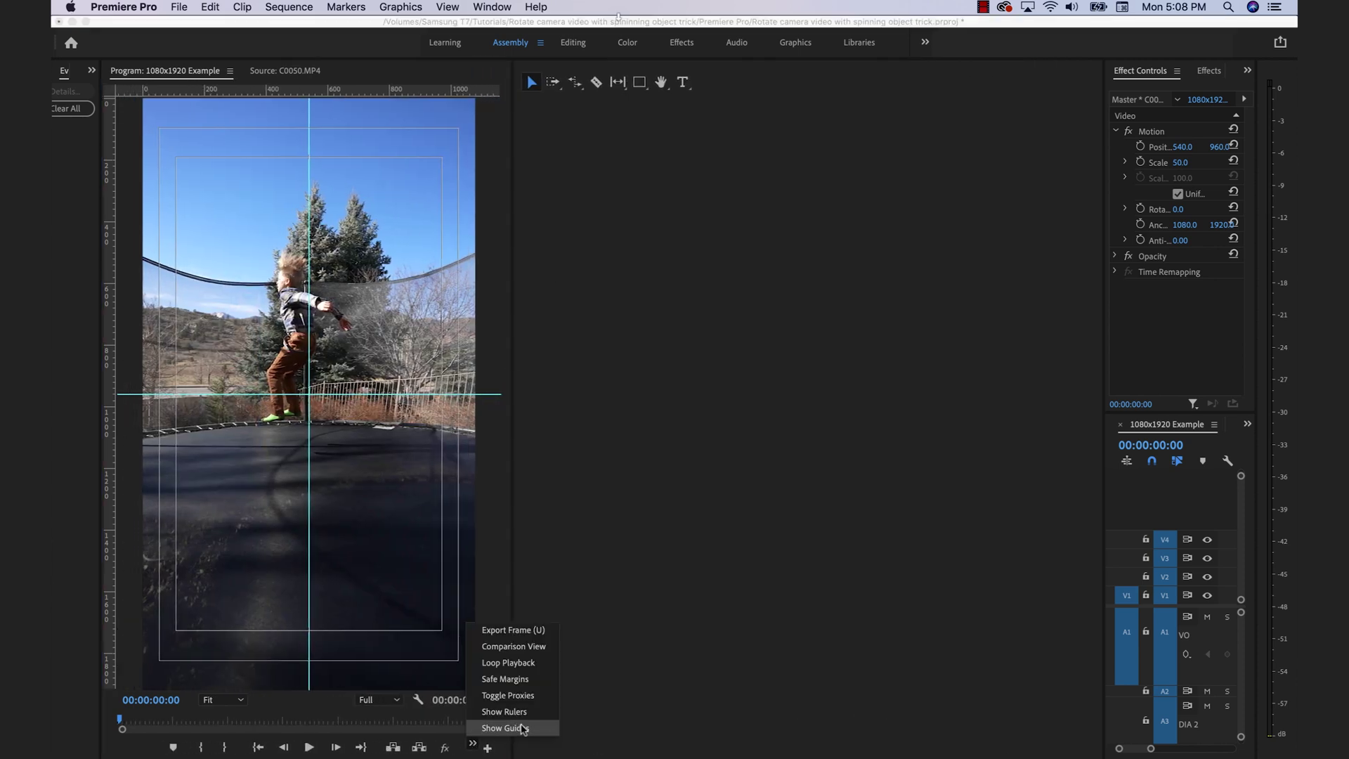
left_click(518, 726)
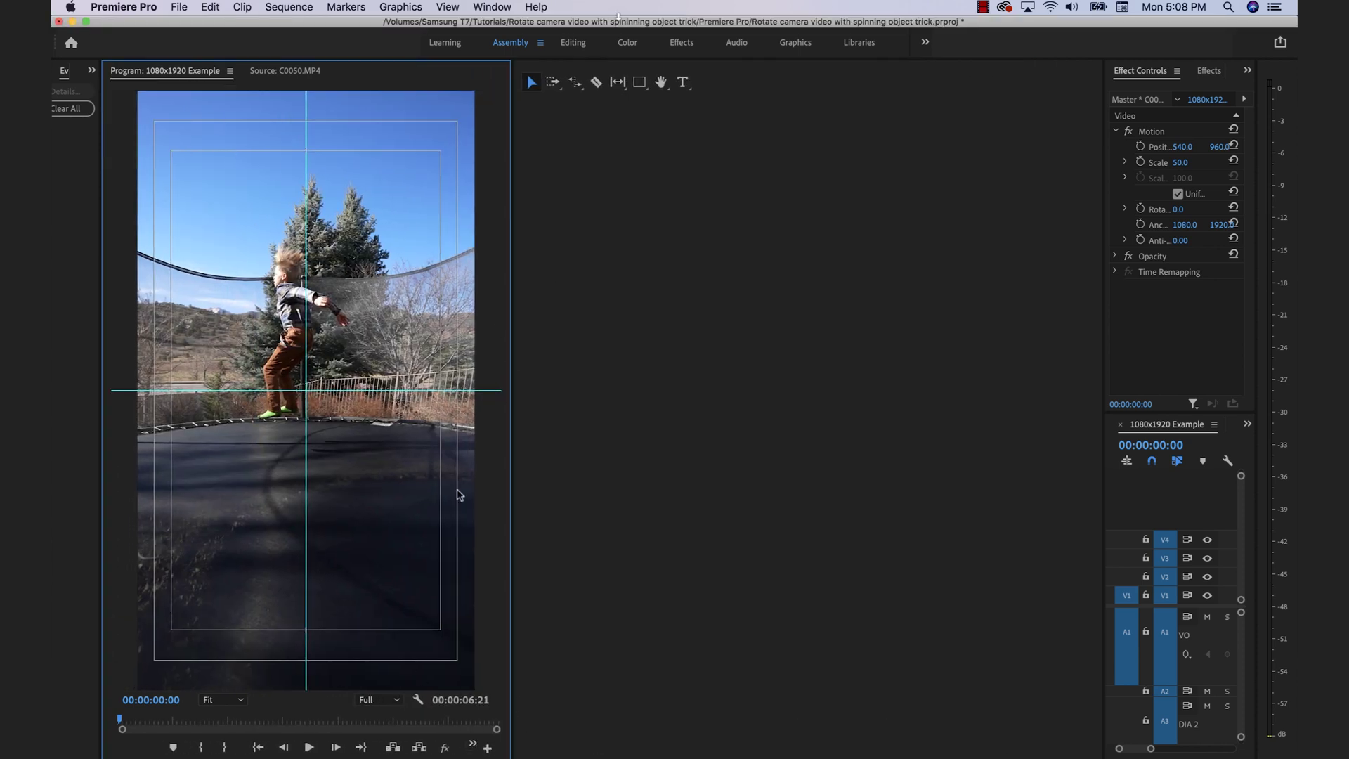
left_click_drag(1113, 183, 529, 182)
left_click(947, 99)
Try scale 81, shifting the image, resetting Position and moving the Anchor Point.
left_click_drag(689, 162, 705, 163)
key("Home")
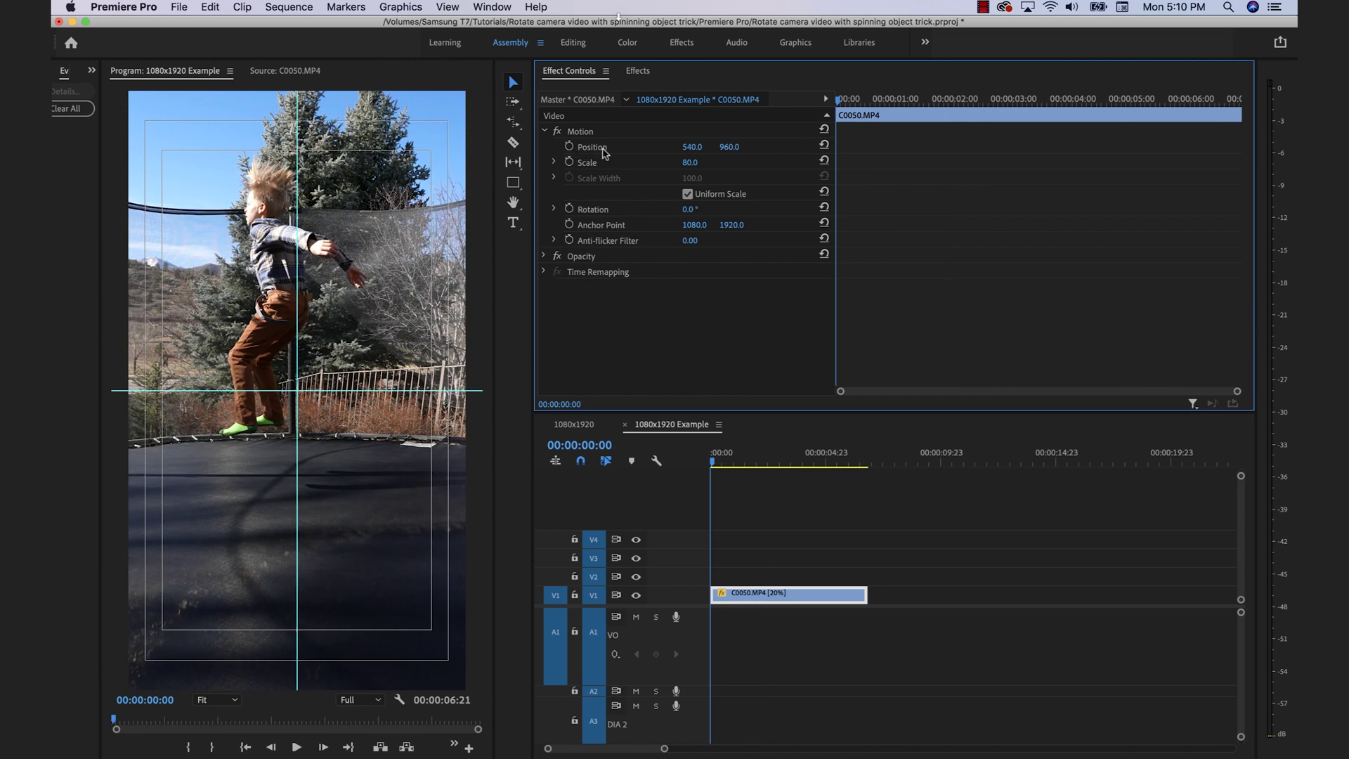
left_click_drag(302, 261, 329, 295)
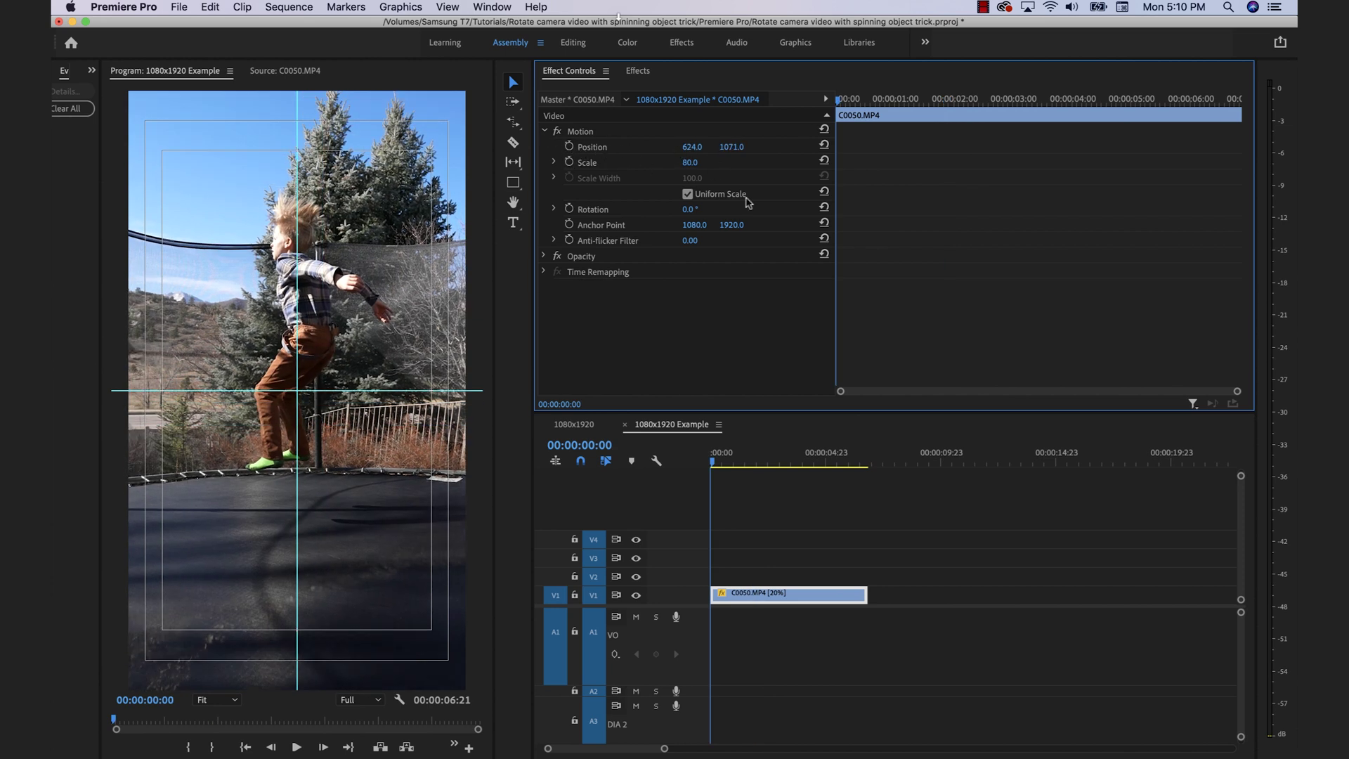
left_click(824, 144)
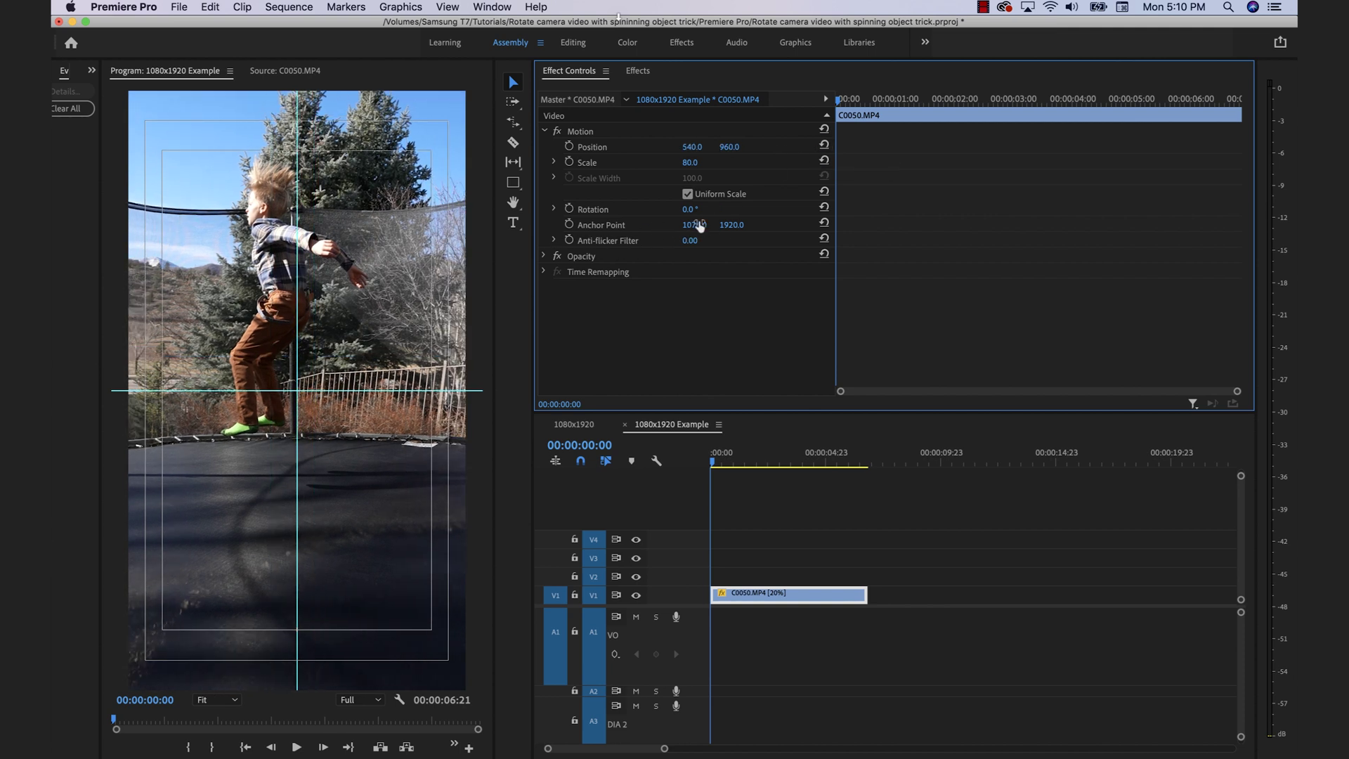
left_click_drag(732, 224, 700, 163)
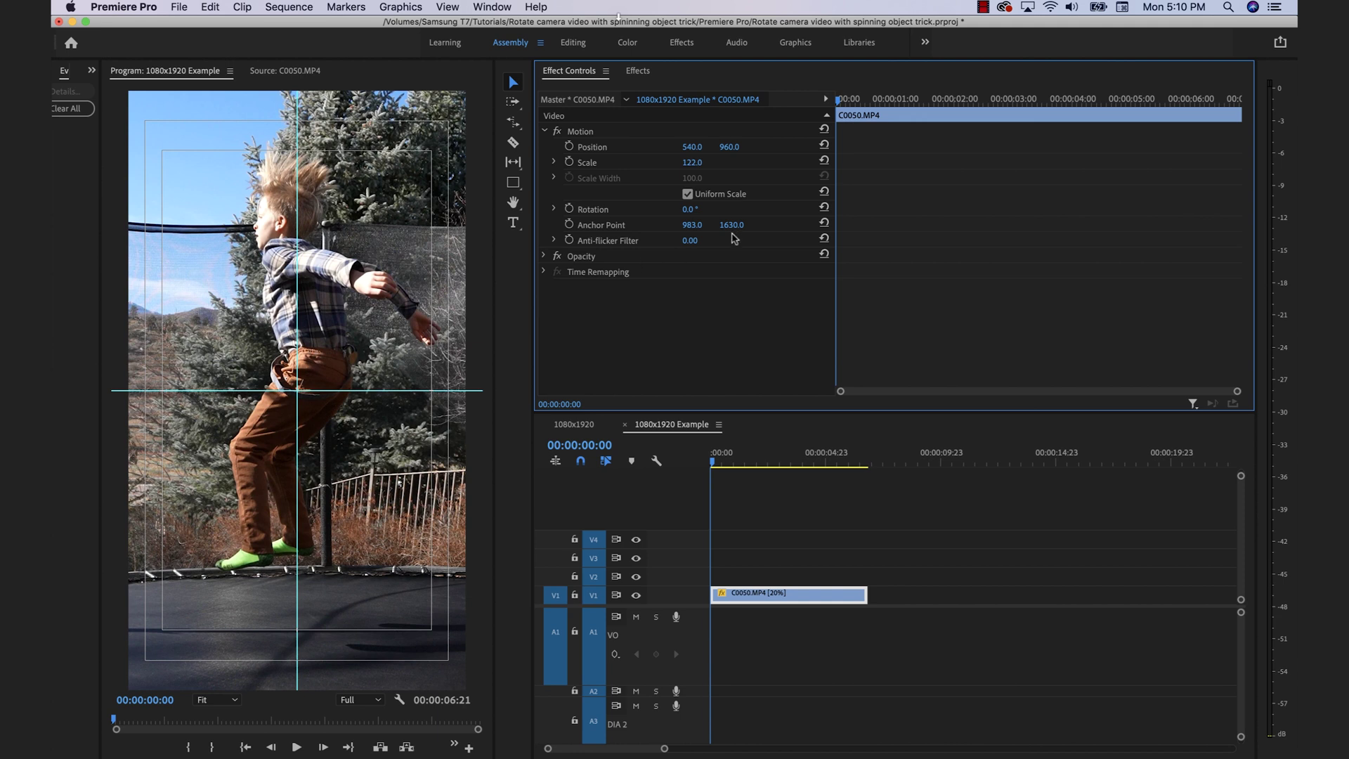
Reset the clip's Motion to defaults and add a Scale keyframe at 00:00:00:10.
left_click(825, 128)
mouse_move(712, 461)
left_mouse_down()
mouse_move(743, 462)
mouse_move(719, 463)
left_mouse_up()
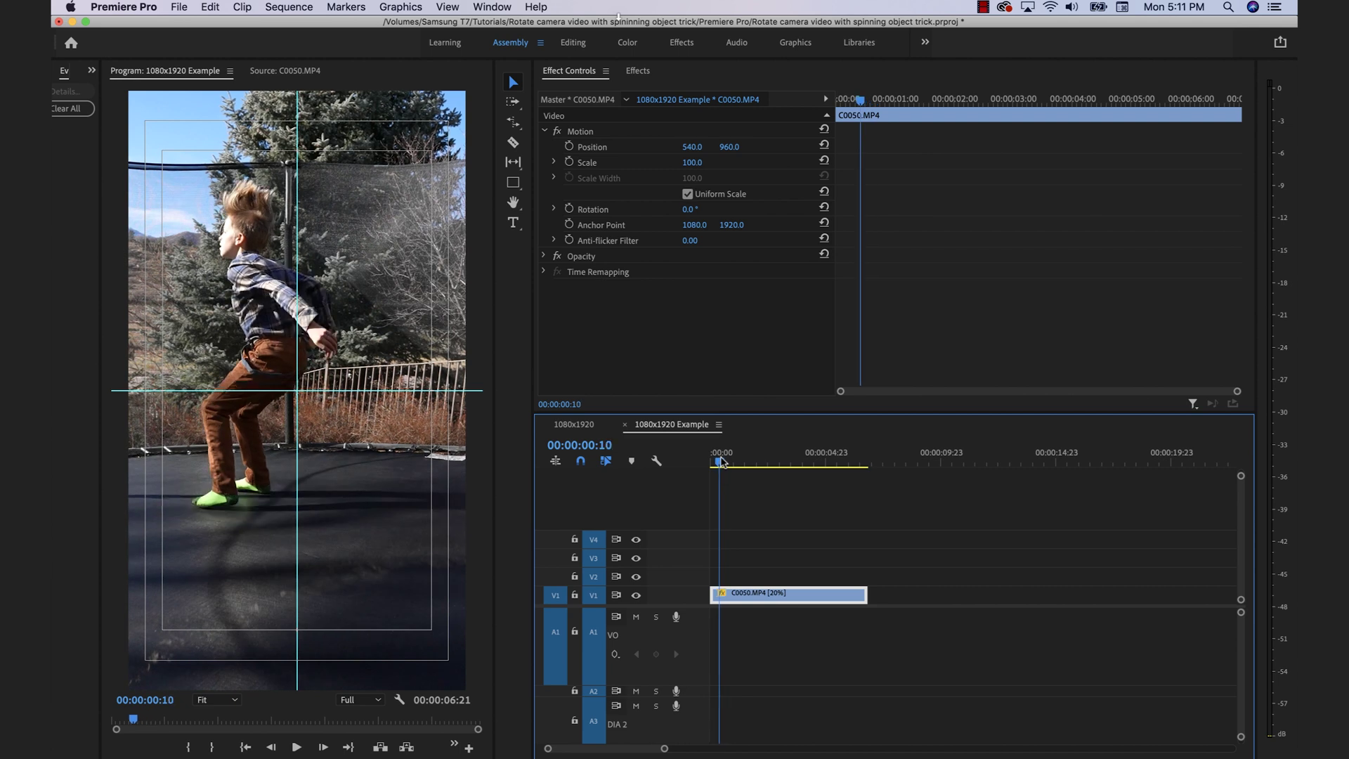
left_click(570, 224)
Add Anchor Point and Rotation keyframes and nudge the anchor toward the jumper.
left_click(569, 162)
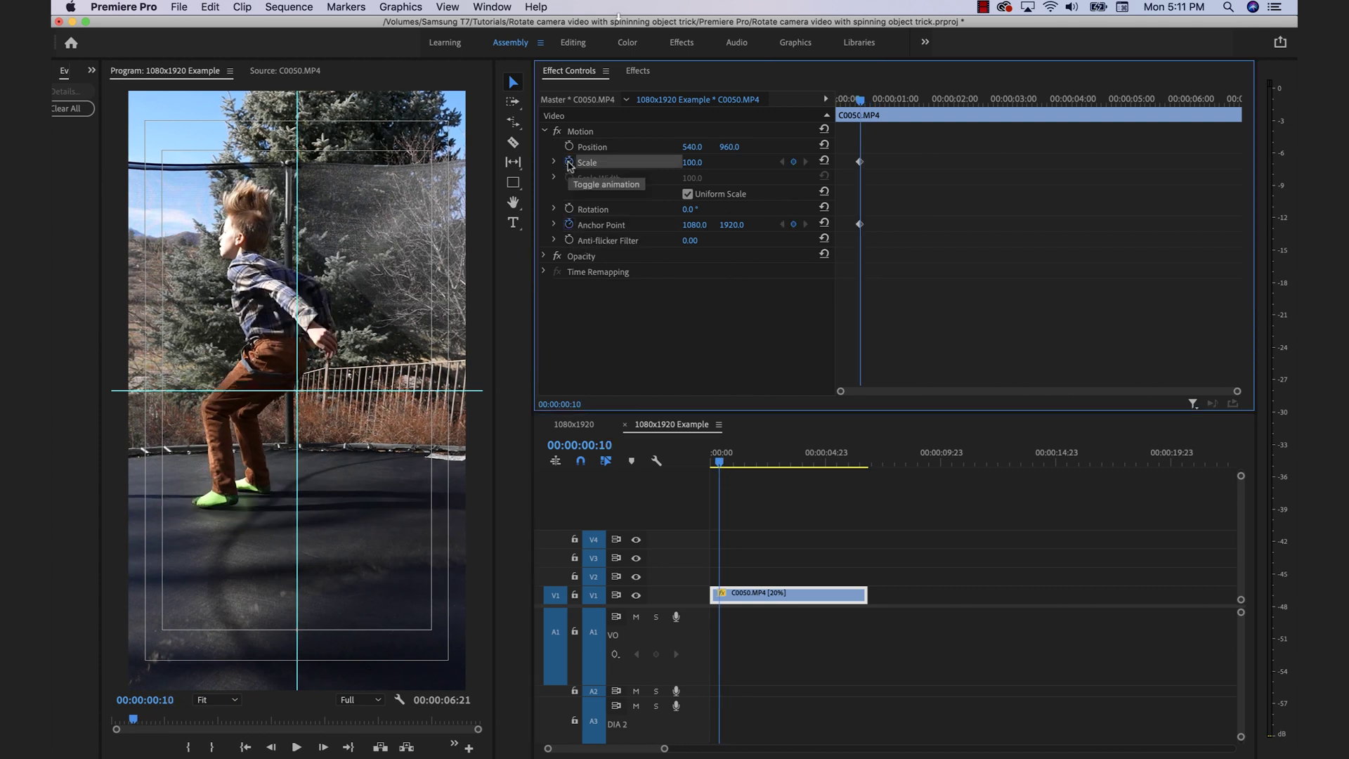
left_click(569, 210)
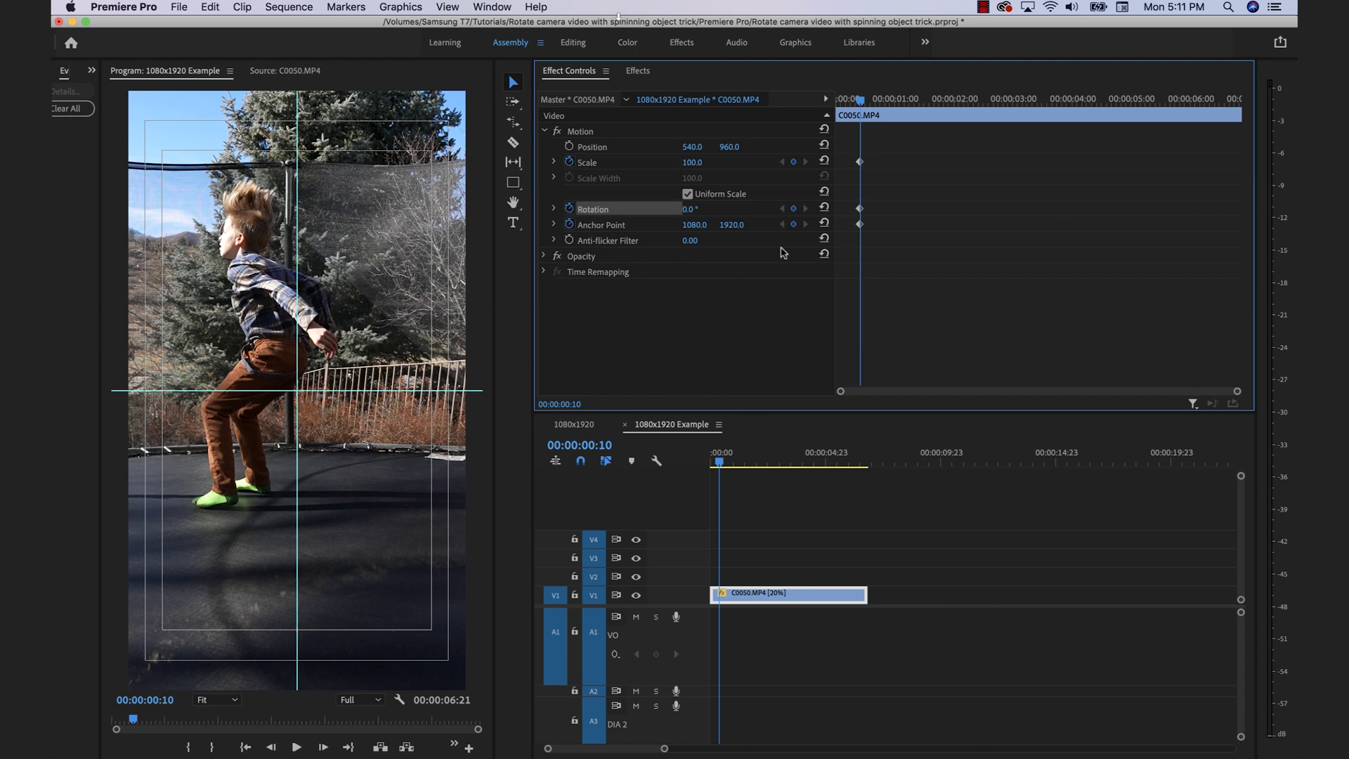
mouse_move(703, 225)
left_mouse_down()
mouse_move(654, 225)
mouse_move(715, 225)
left_mouse_up()
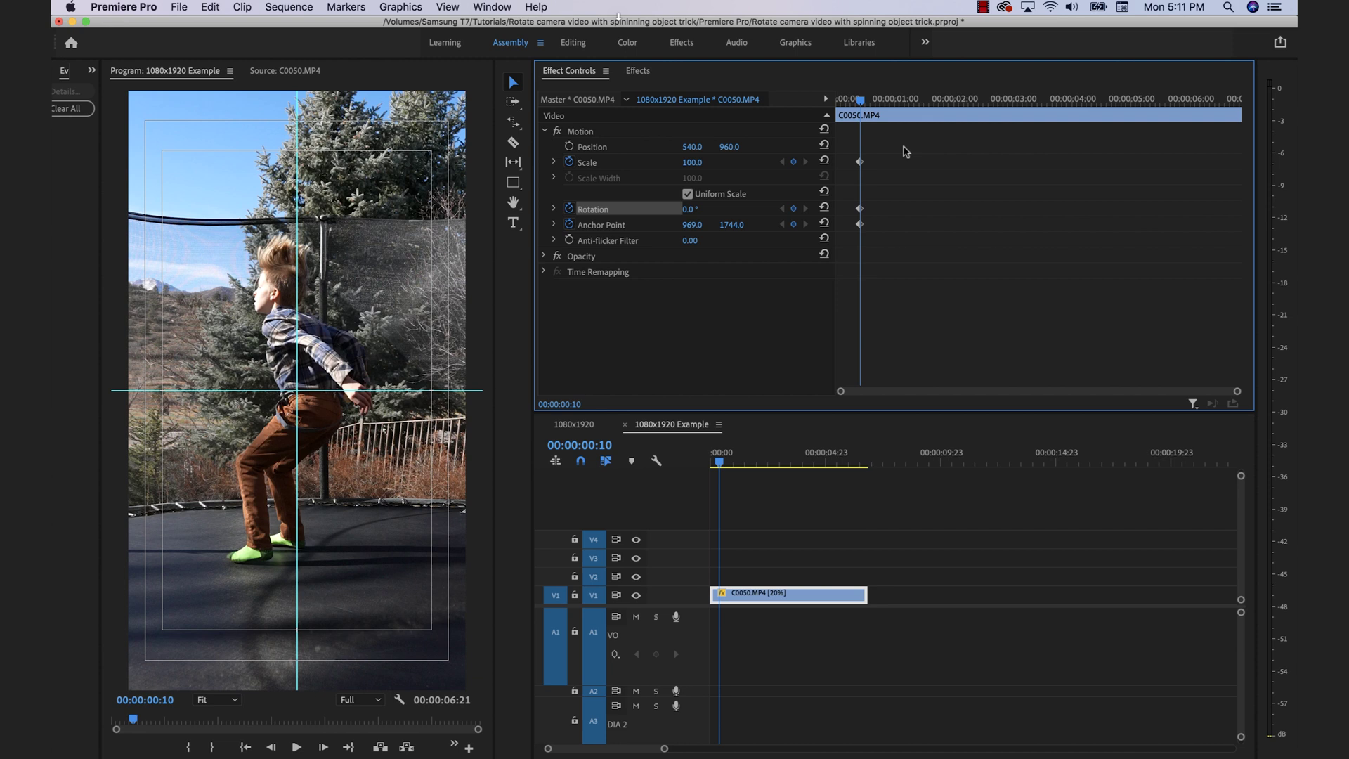
Every five frames, set Anchor Point Y to 1873, 1978 and 2054 through 00:00:01:06.
key("shift+Right")
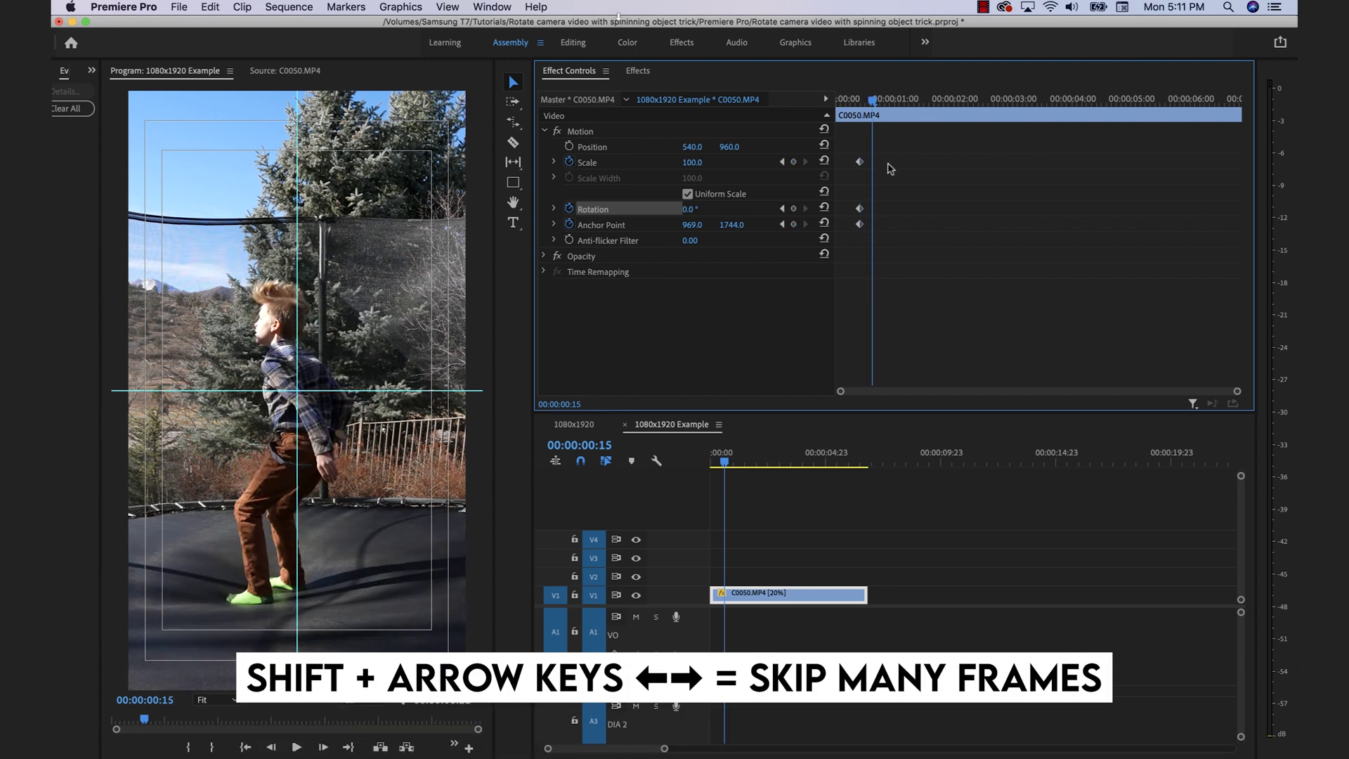
left_click_drag(731, 225, 790, 225)
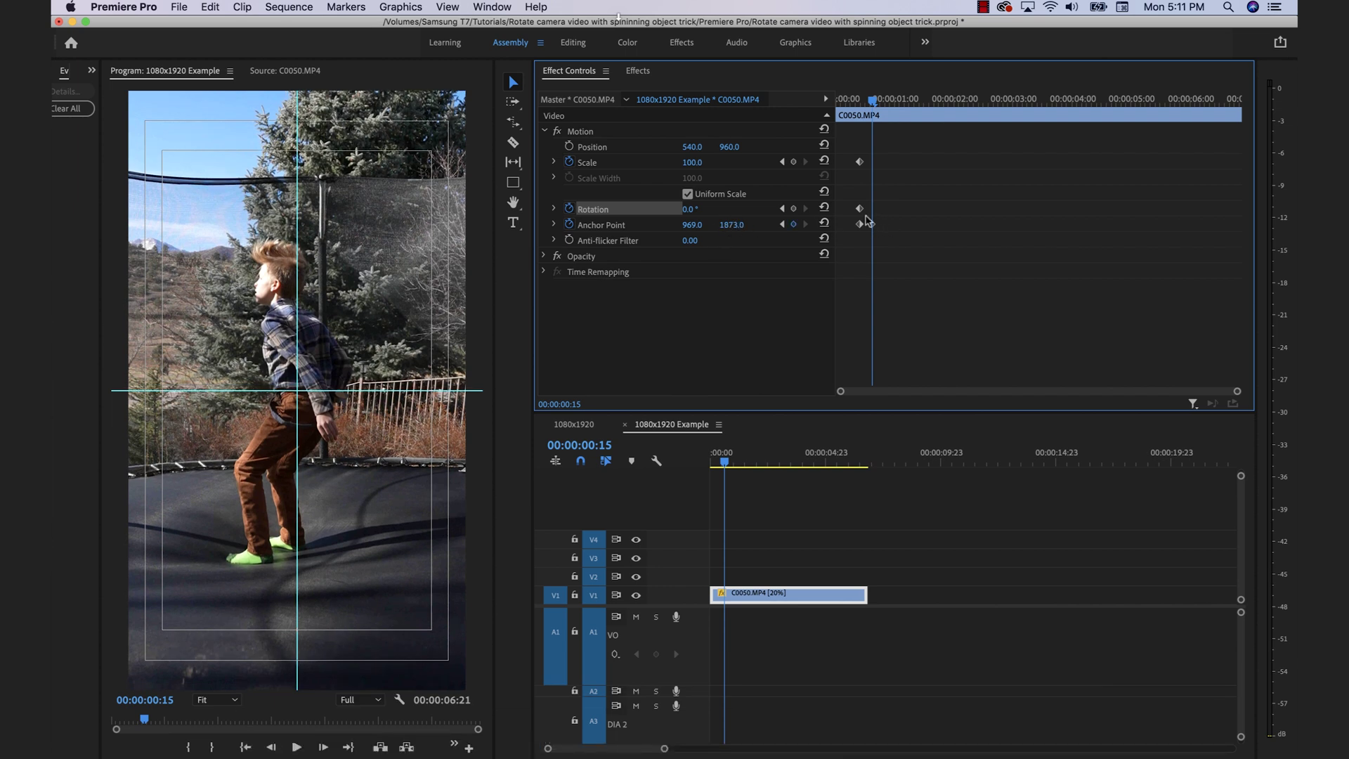
key("shift+Right")
left_click_drag(731, 224, 780, 225)
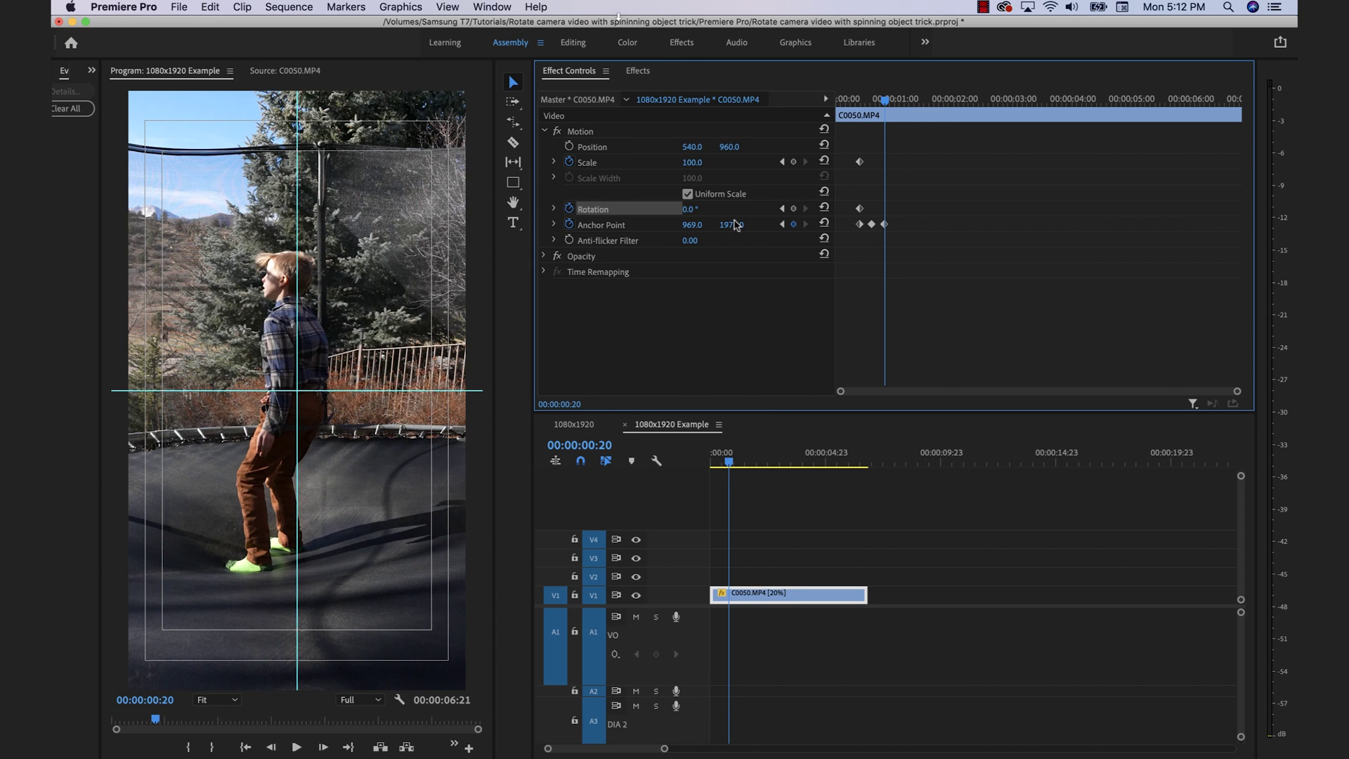
key("shift+Right")
left_click_drag(734, 225, 769, 225)
key("shift+Right")
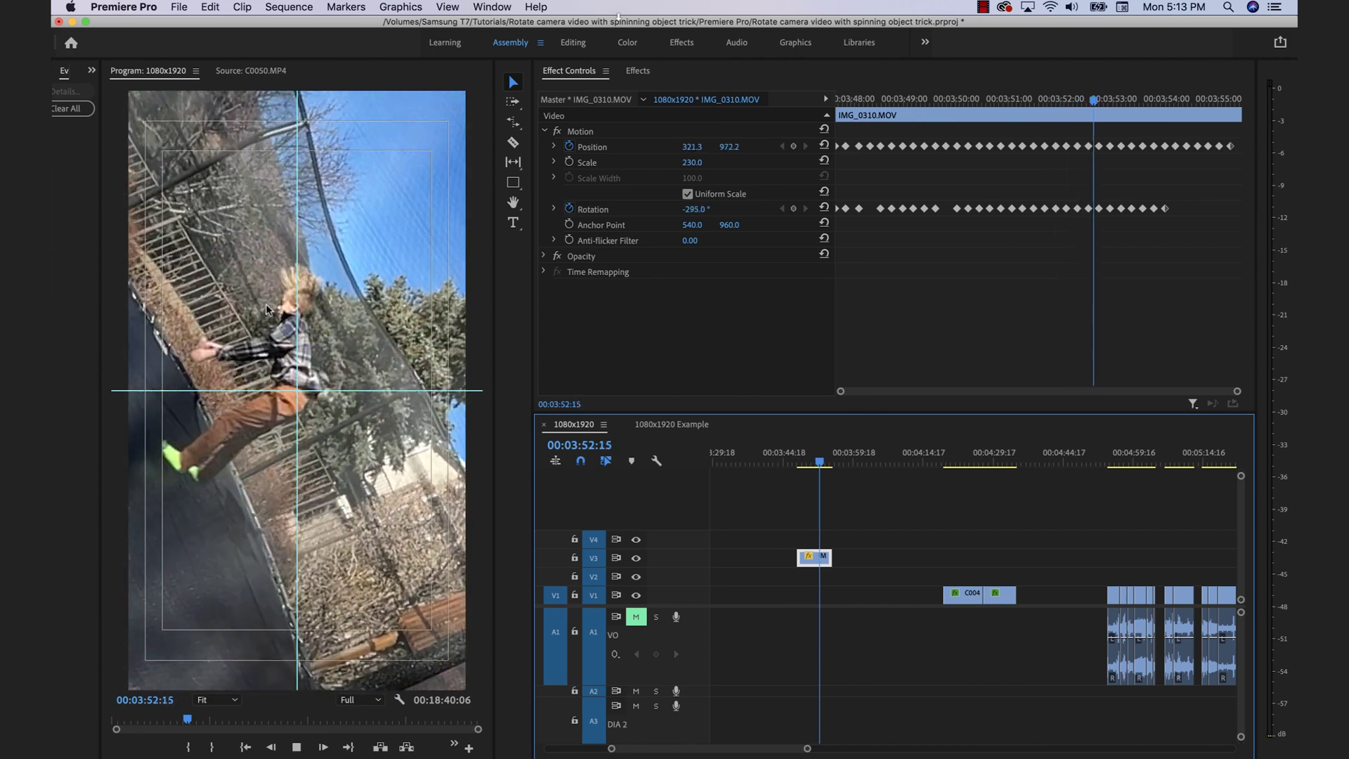
Replay the finished example spin, then return to the 1080x1920 Example sequence.
key("space")
key("shift+k")
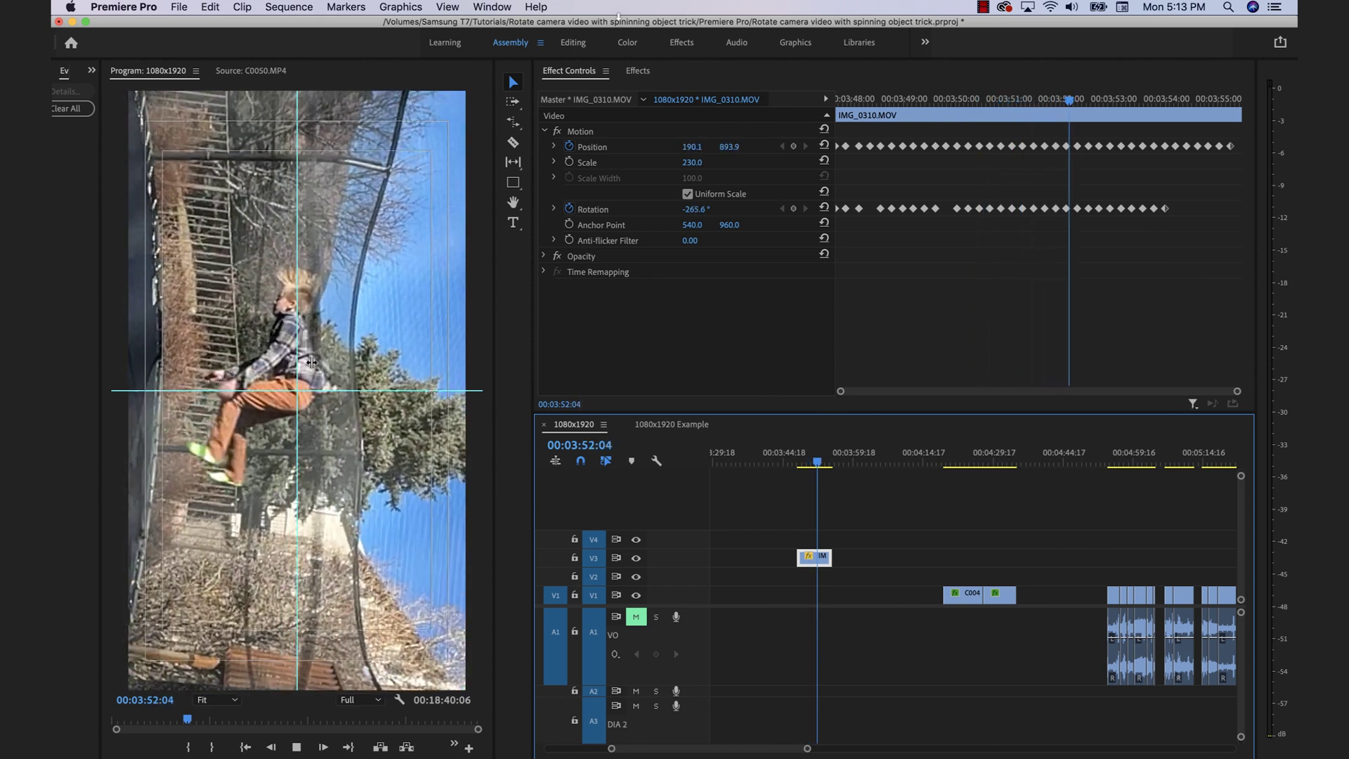
key("space")
left_click(671, 424)
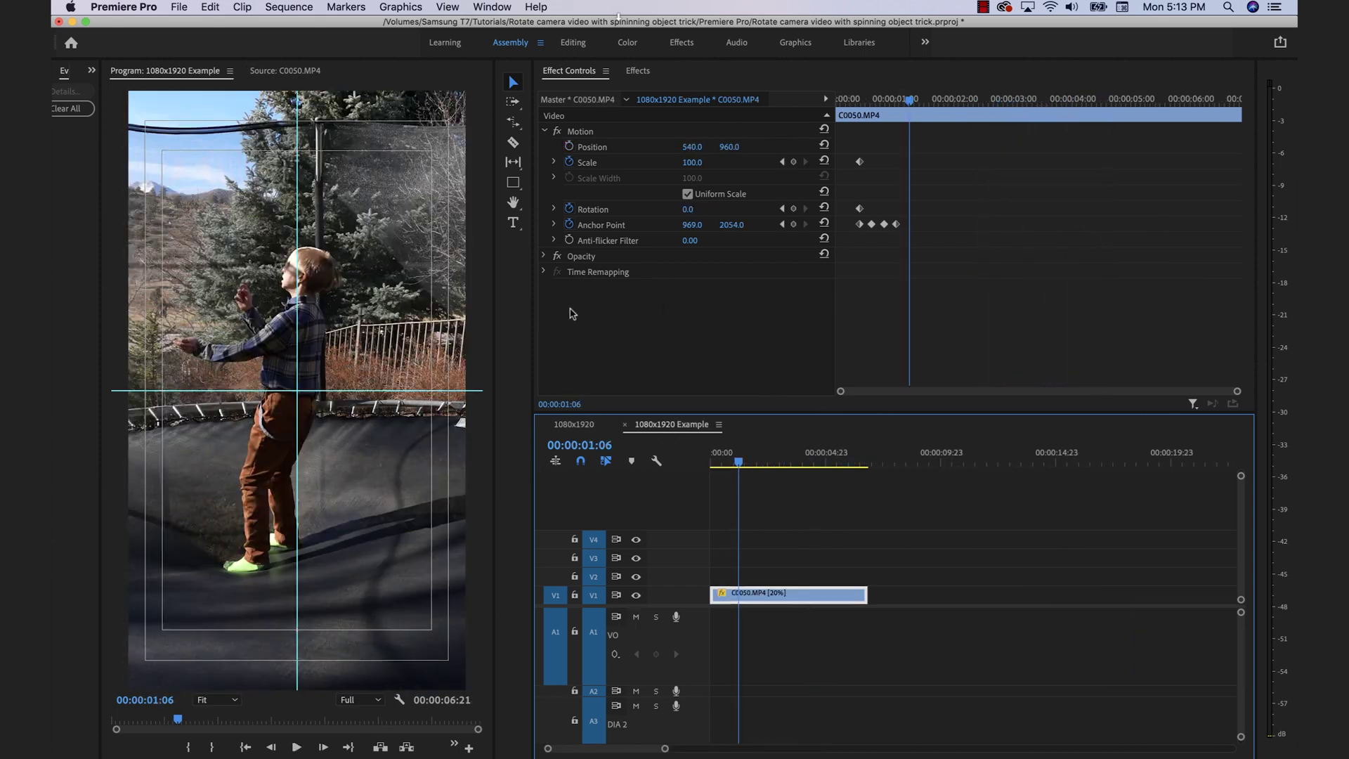
Keyframe Rotation at 00:00:01:06 and set Rotation to -360 at 00:00:06:10.
left_click(794, 209)
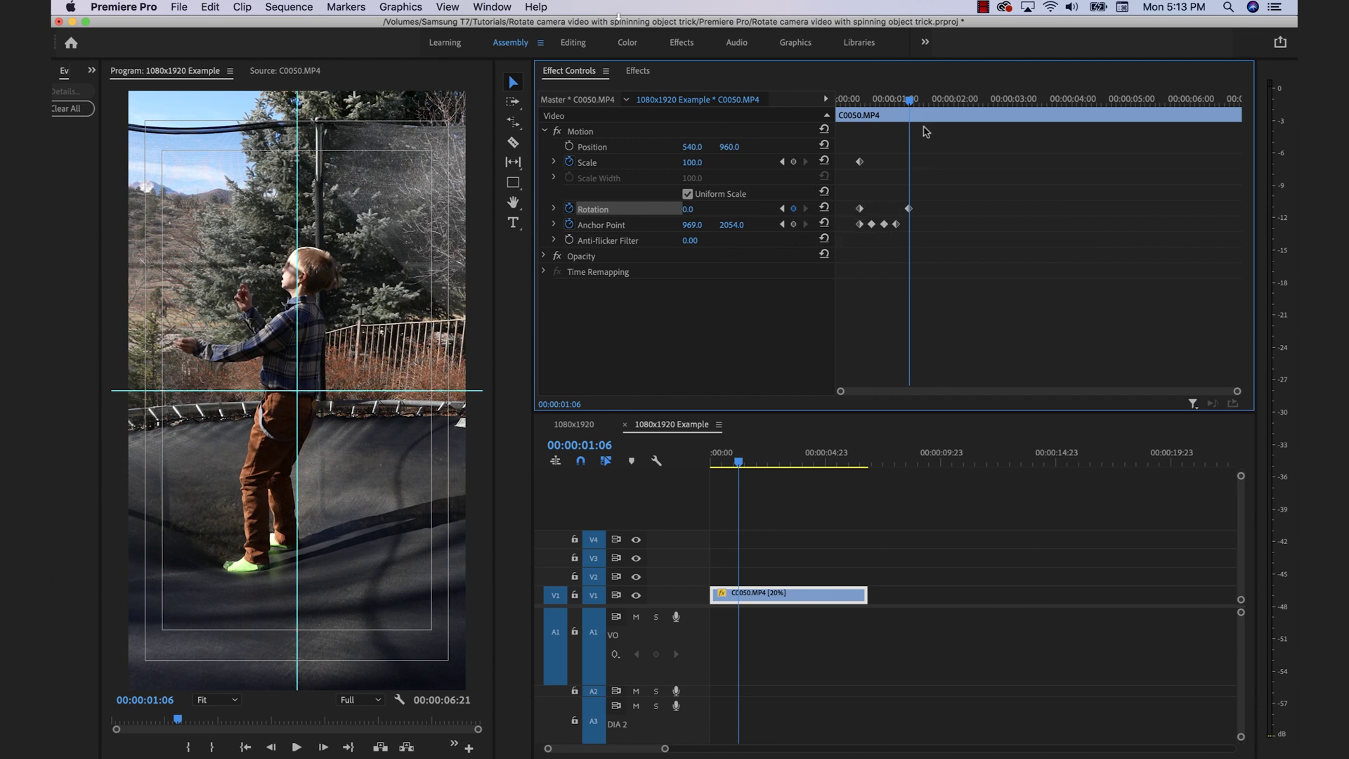
left_click_drag(912, 104, 1219, 127)
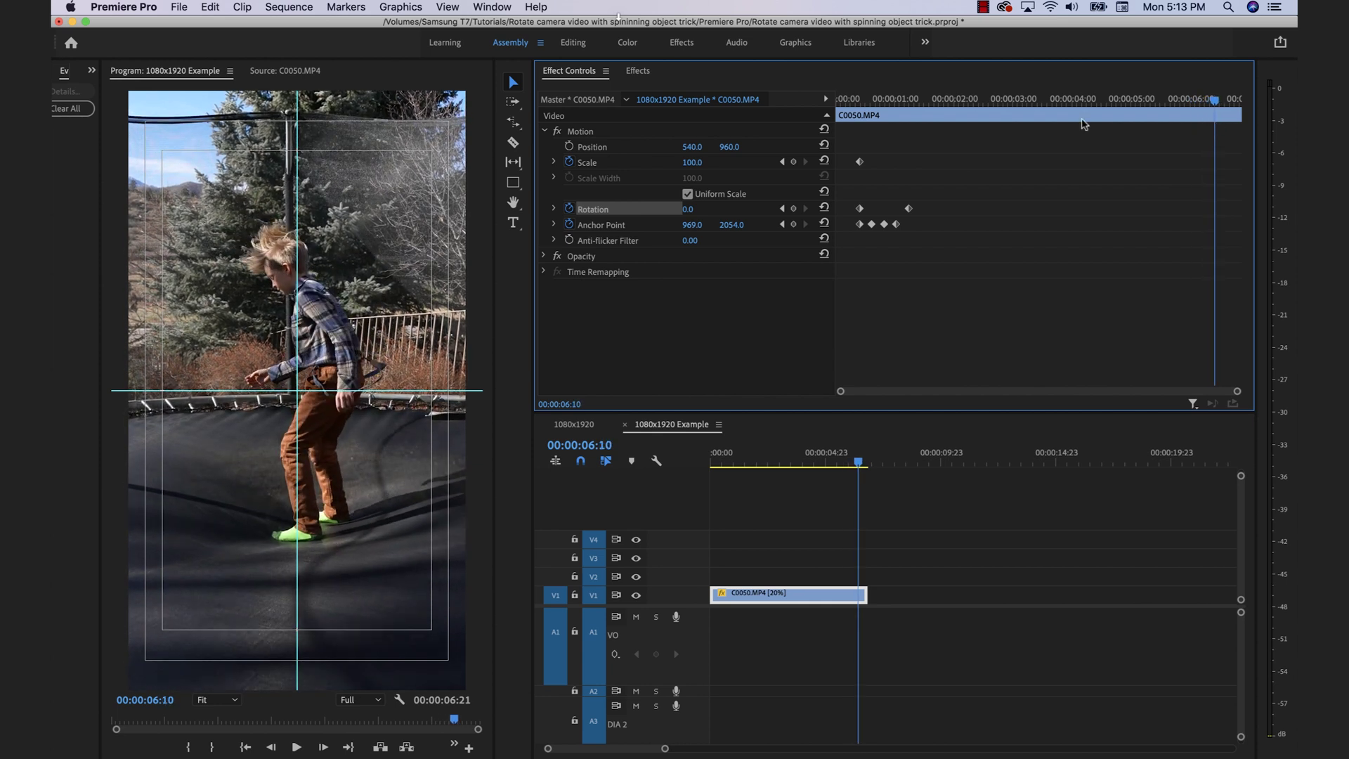
mouse_move(692, 208)
left_mouse_down()
mouse_move(677, 209)
mouse_move(693, 211)
left_mouse_up()
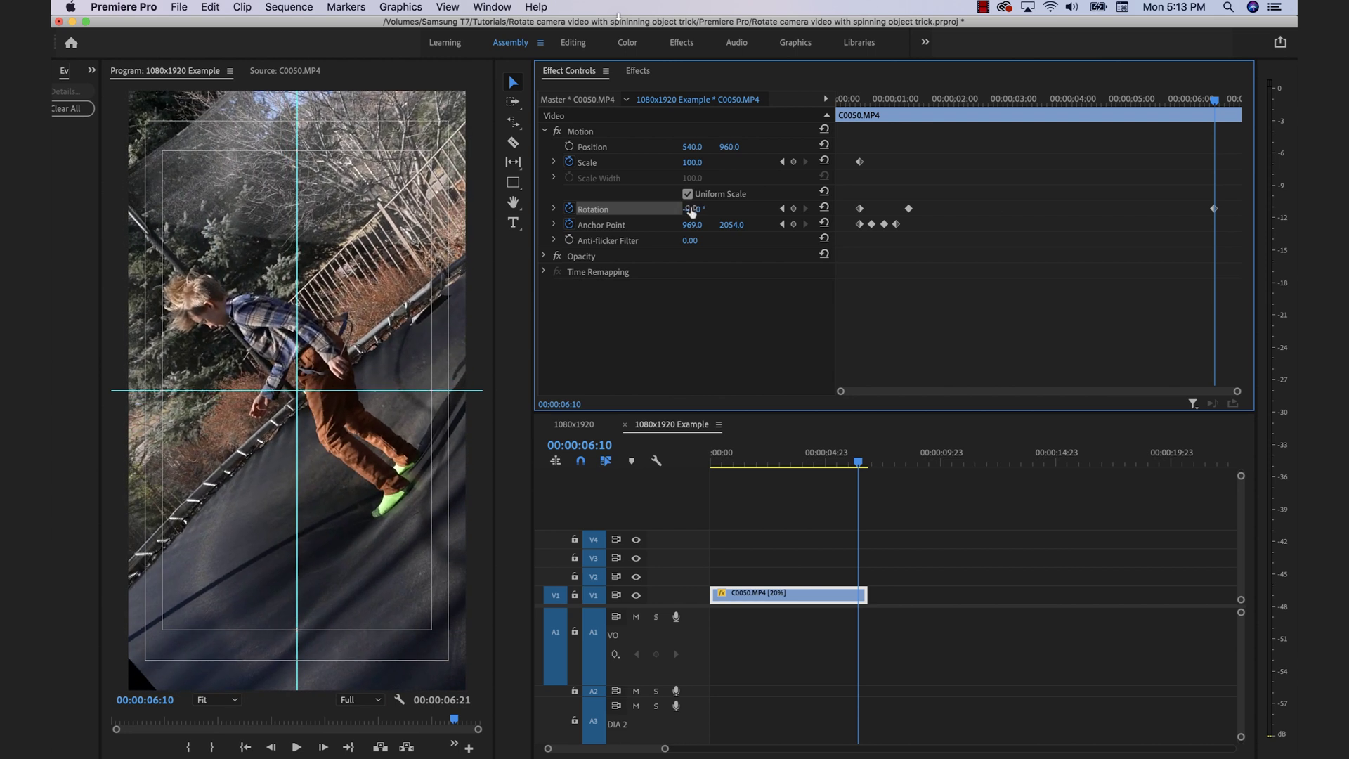
mouse_move(1130, 100)
left_mouse_down()
mouse_move(1108, 104)
mouse_move(1123, 104)
left_mouse_up()
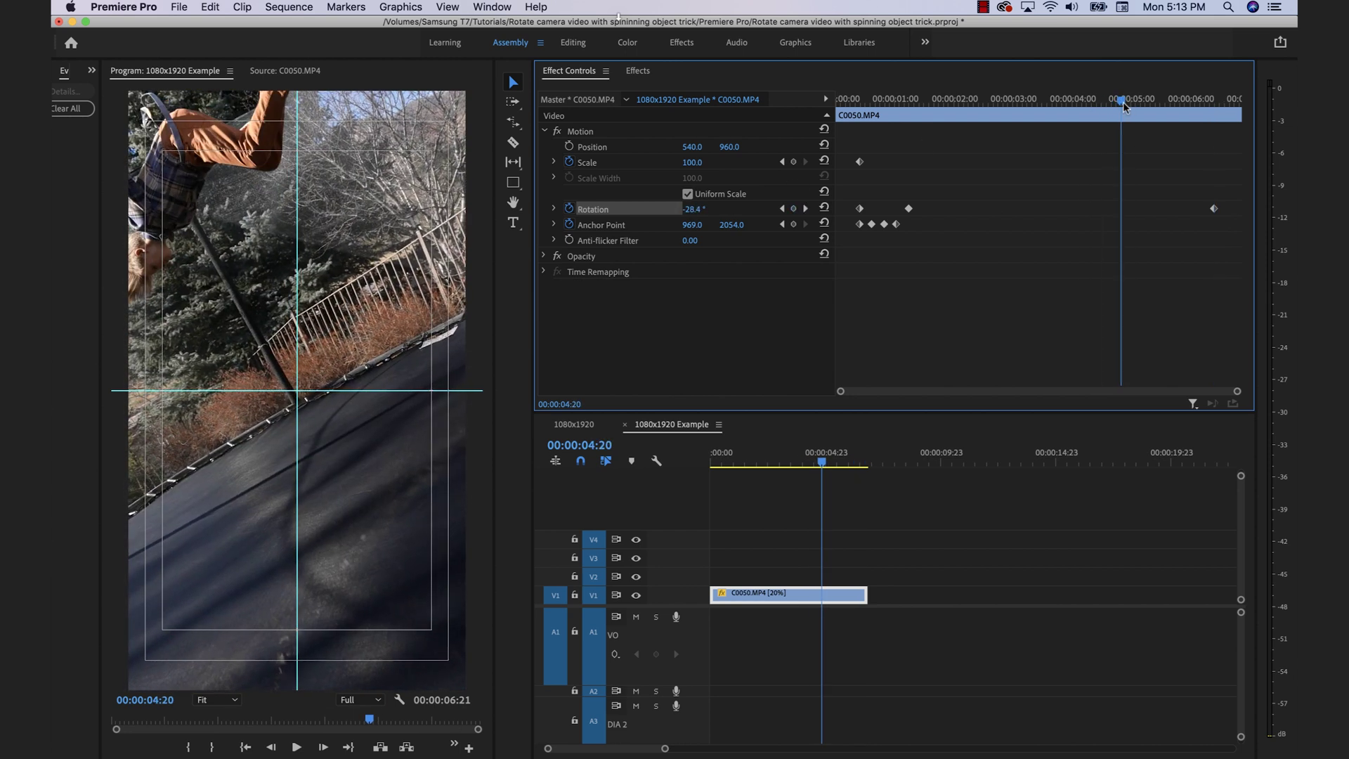
left_click(805, 209)
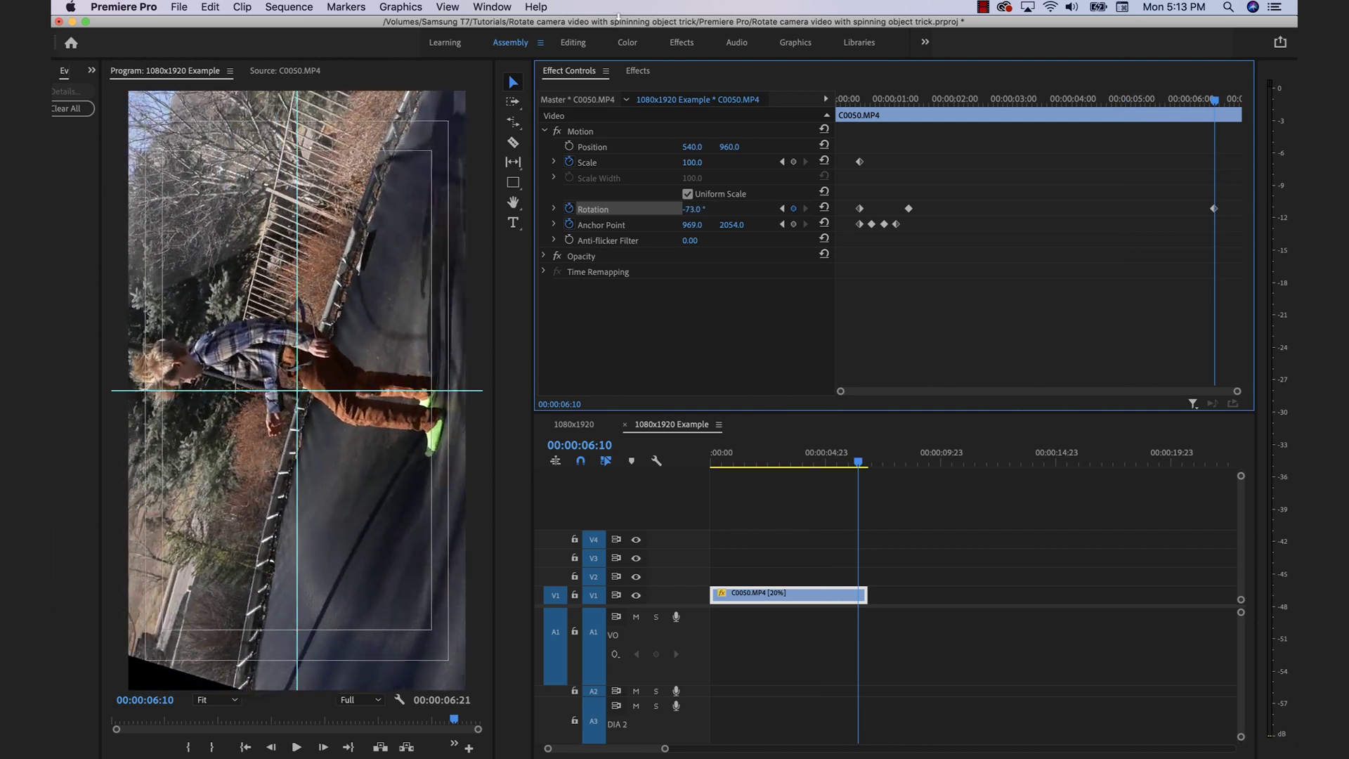
left_click_drag(692, 208, 633, 209)
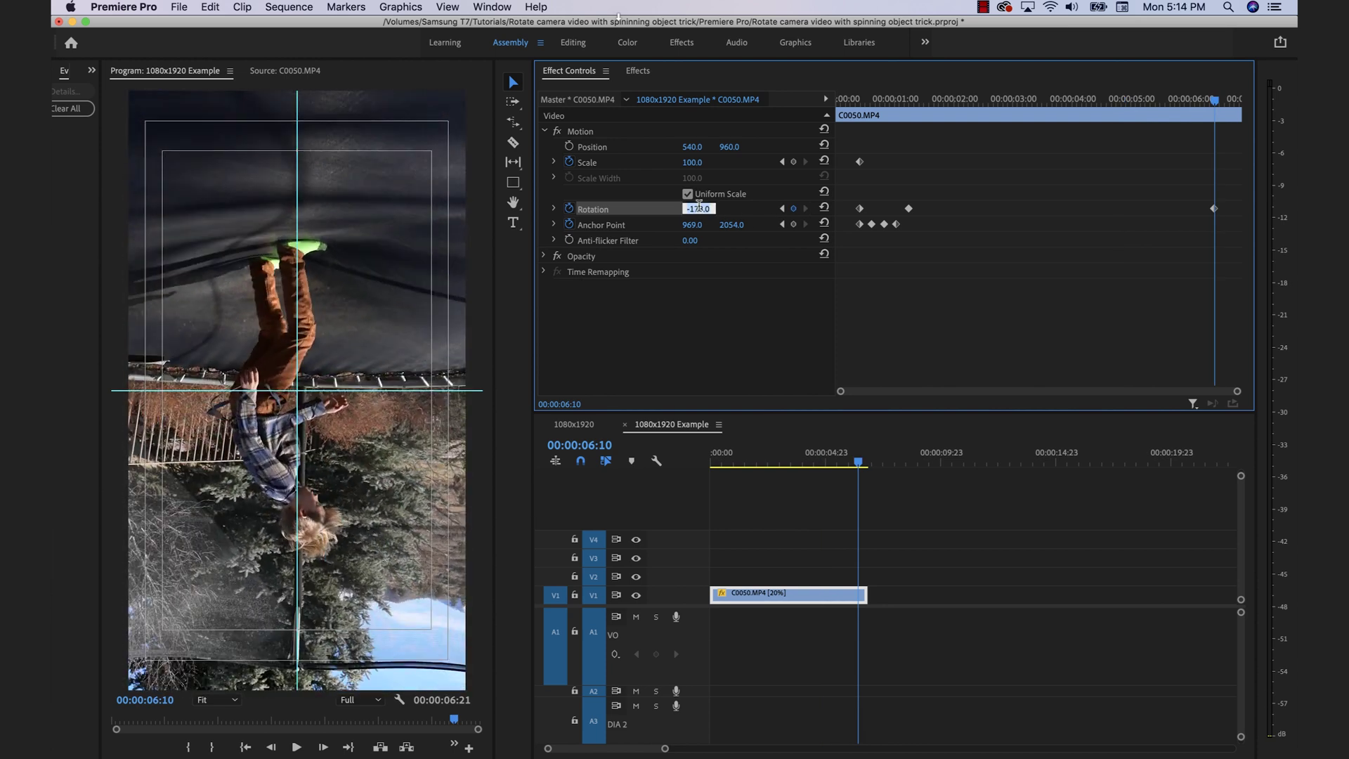
type("-360")
key("Return")
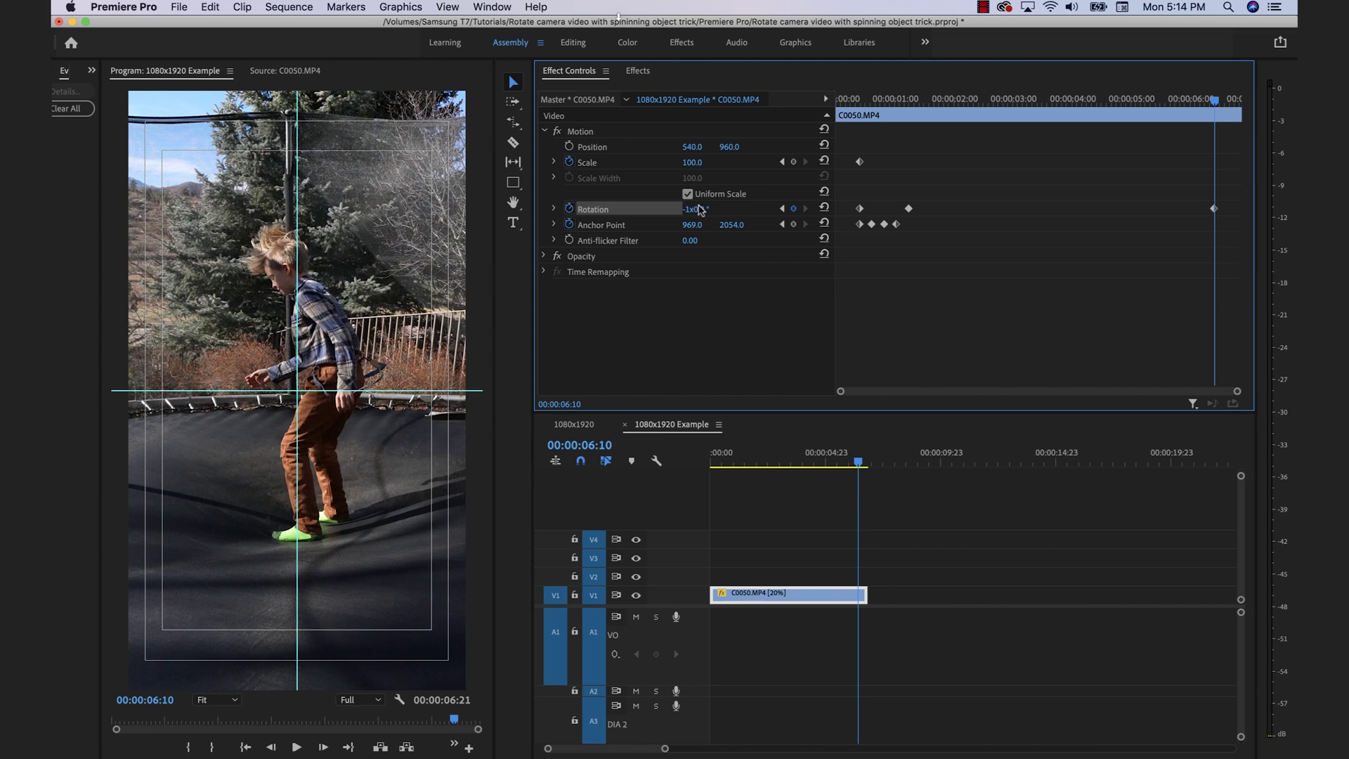
left_click_drag(1215, 100, 912, 171)
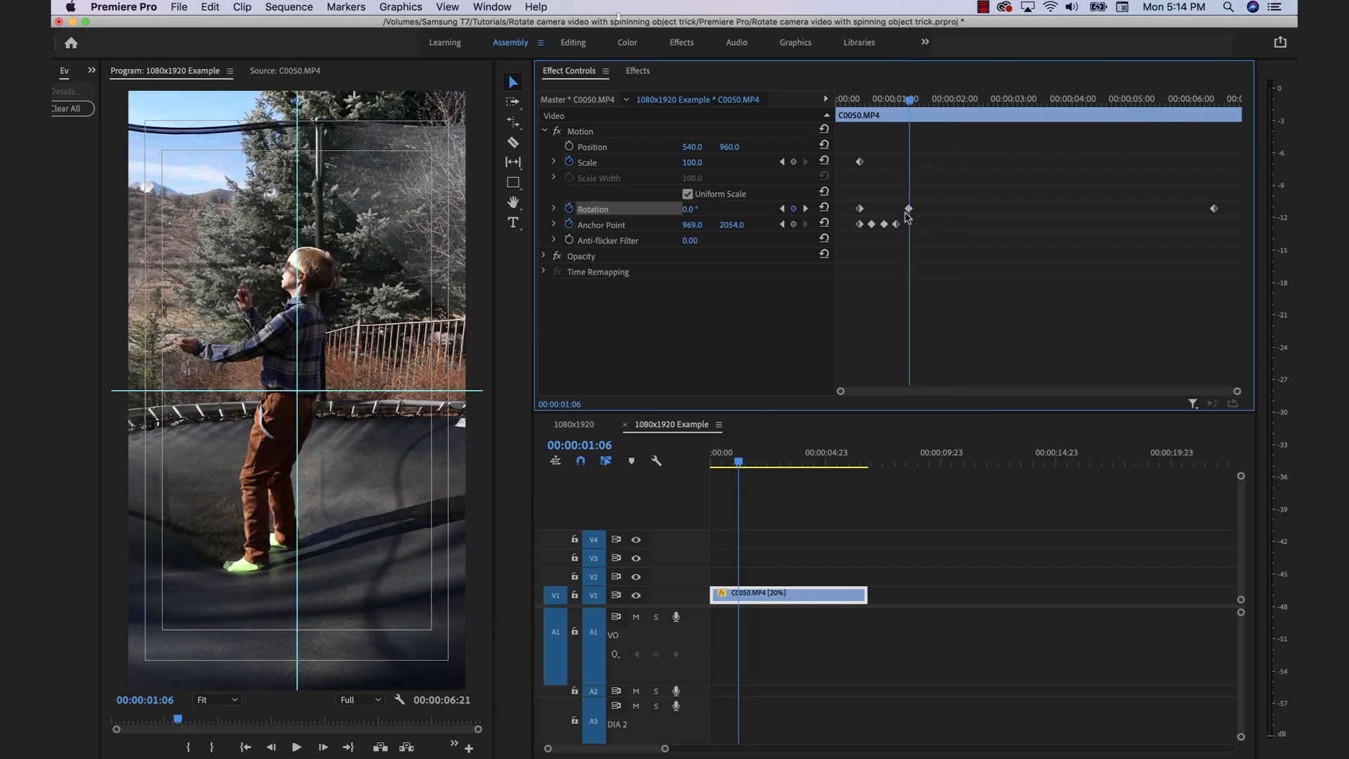
Ease Rotation out of the 00:00:01:06 keyframe and into the 00:00:06:10 keyframe.
mouse_move(910, 100)
left_mouse_down()
mouse_move(1042, 113)
mouse_move(910, 125)
left_mouse_up()
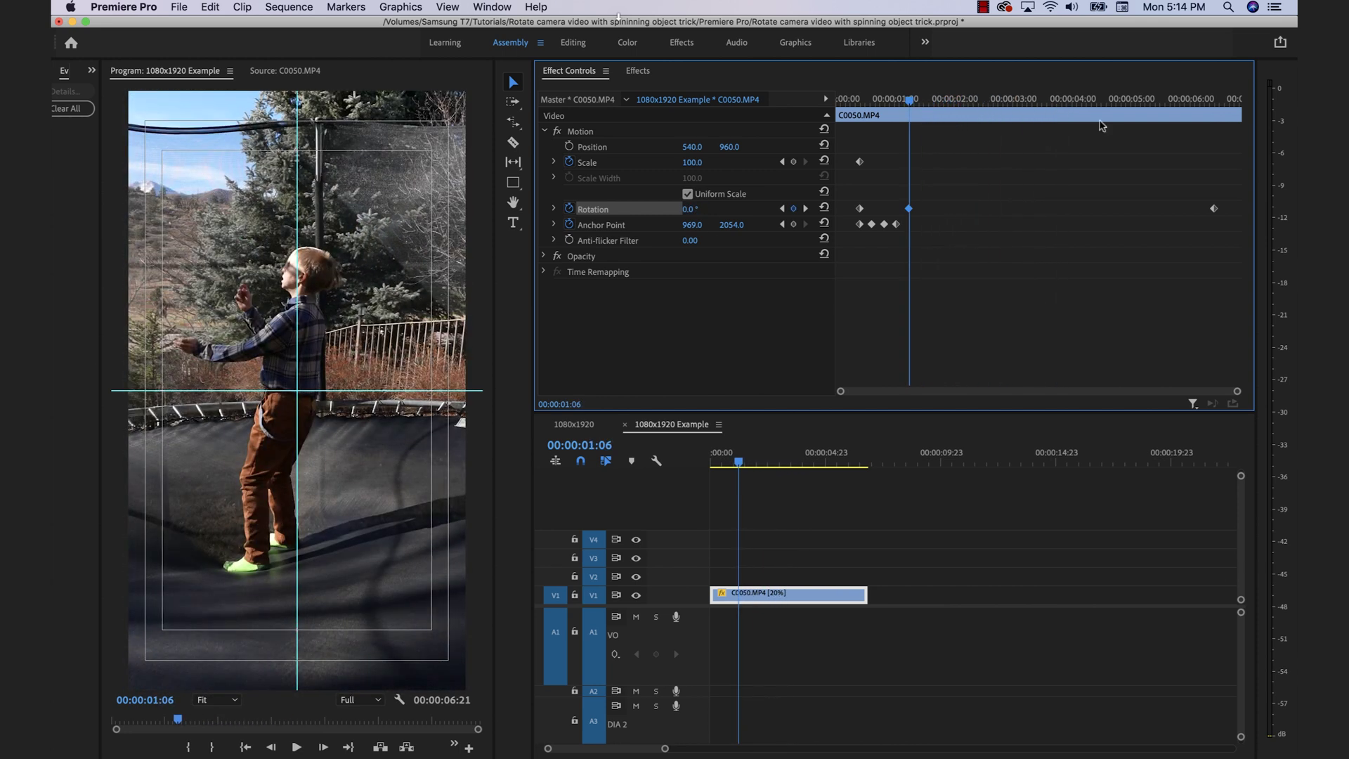
left_click(555, 210)
right_click(911, 227)
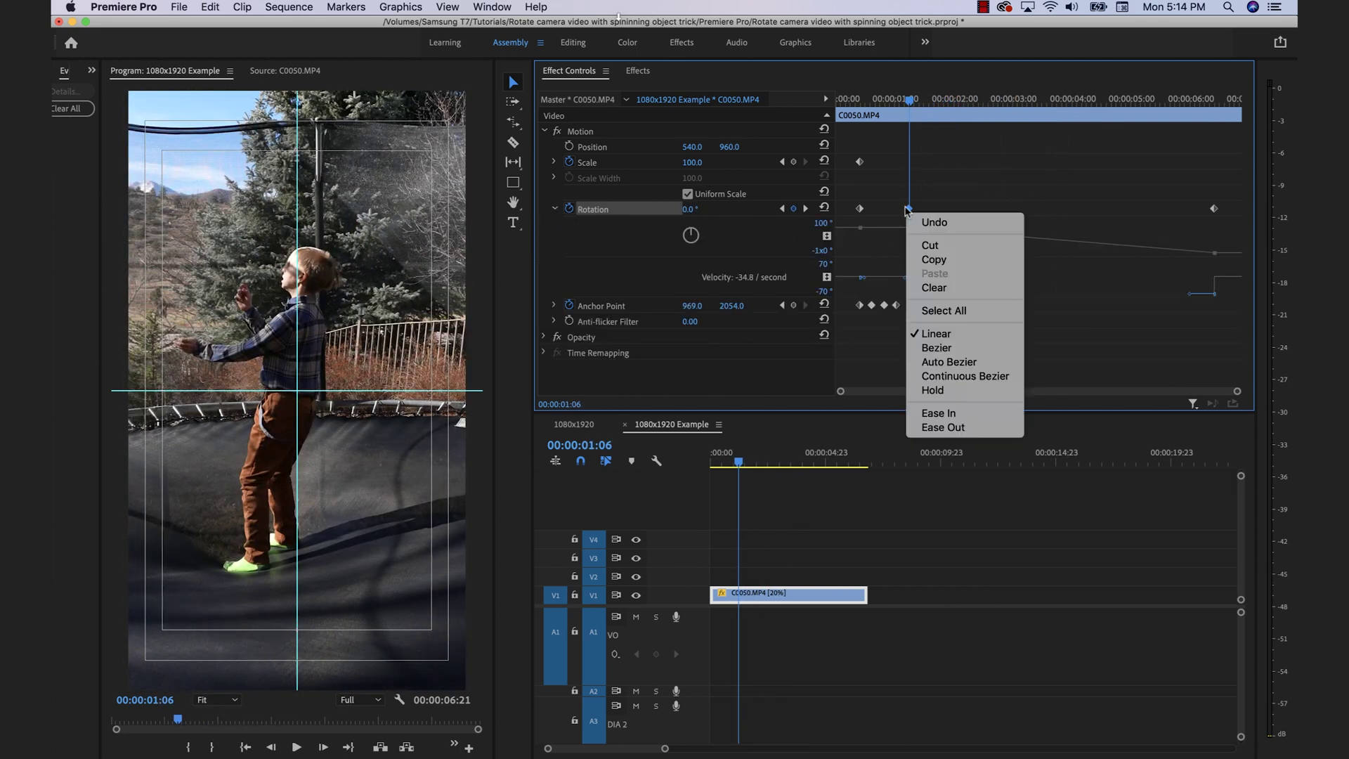
key("Return")
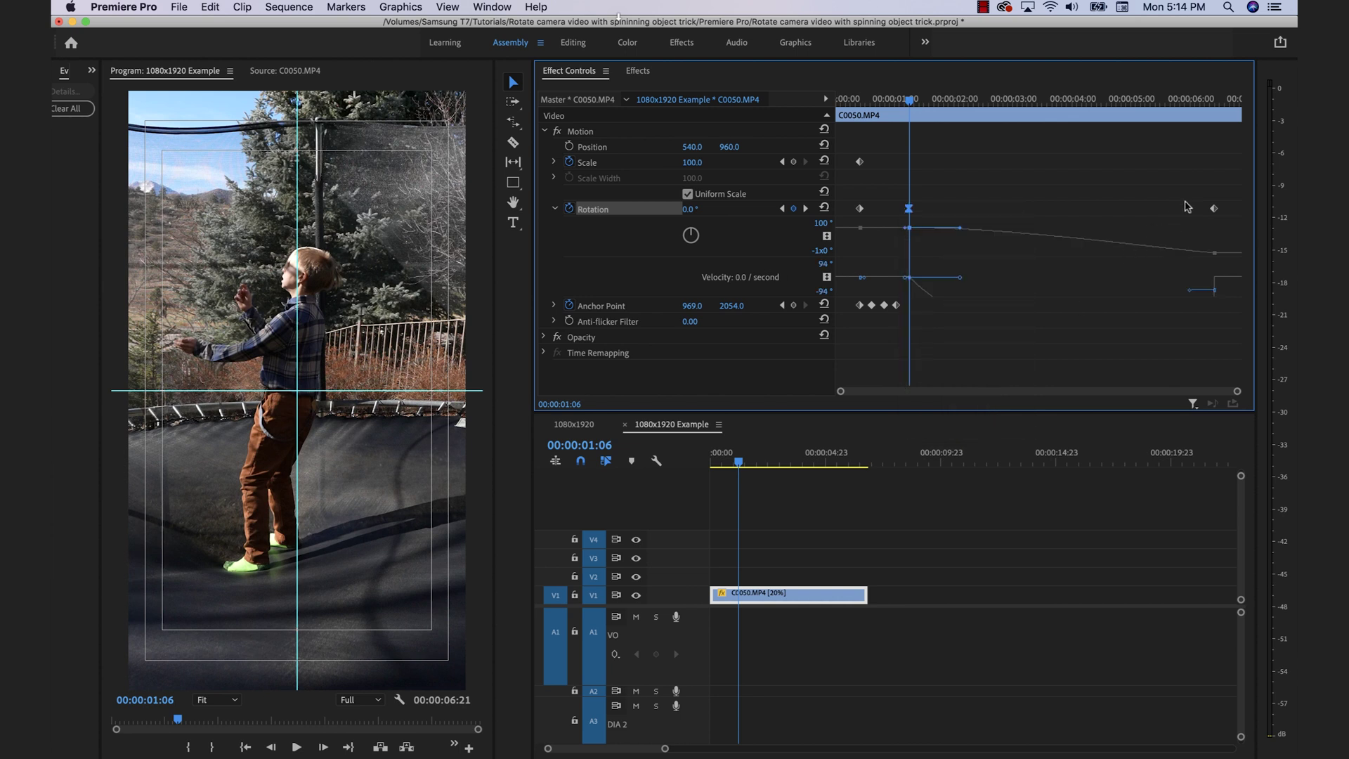
right_click(1215, 211)
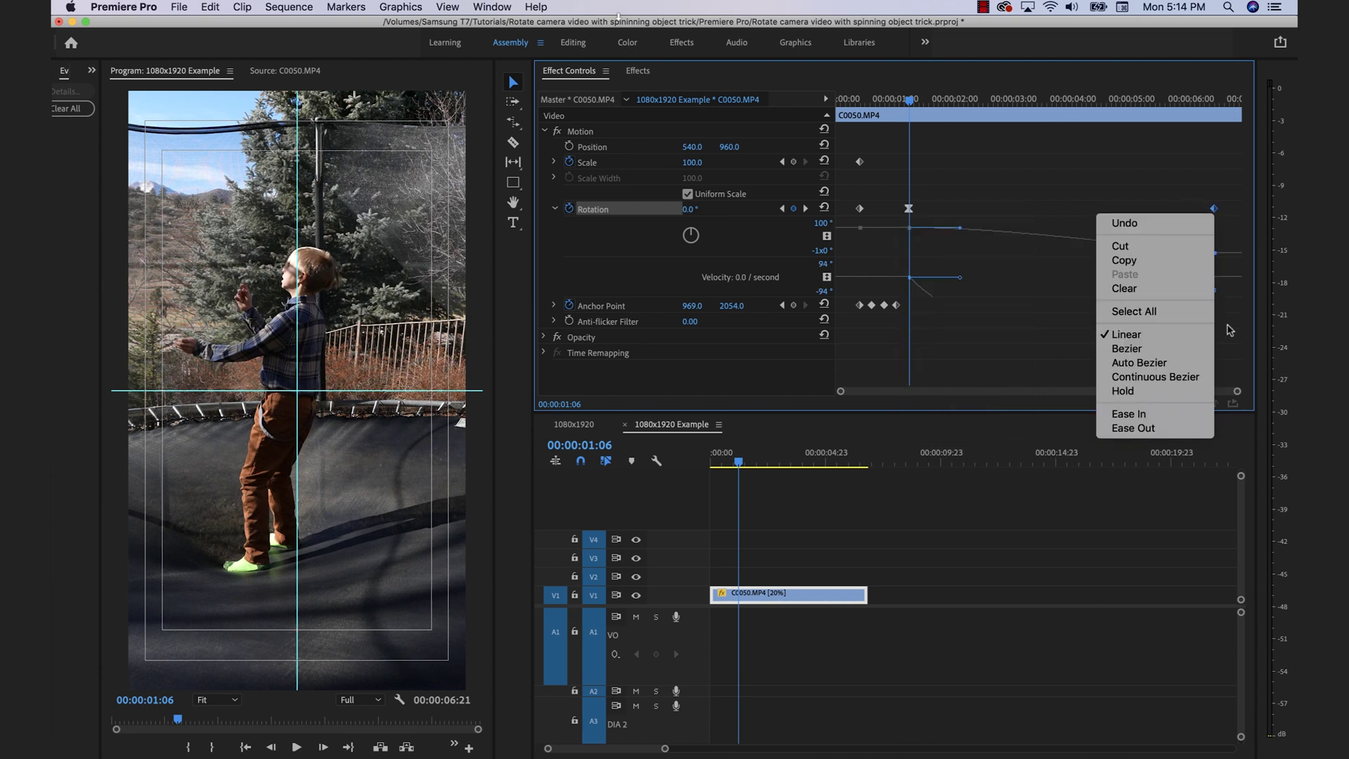
left_click(1196, 414)
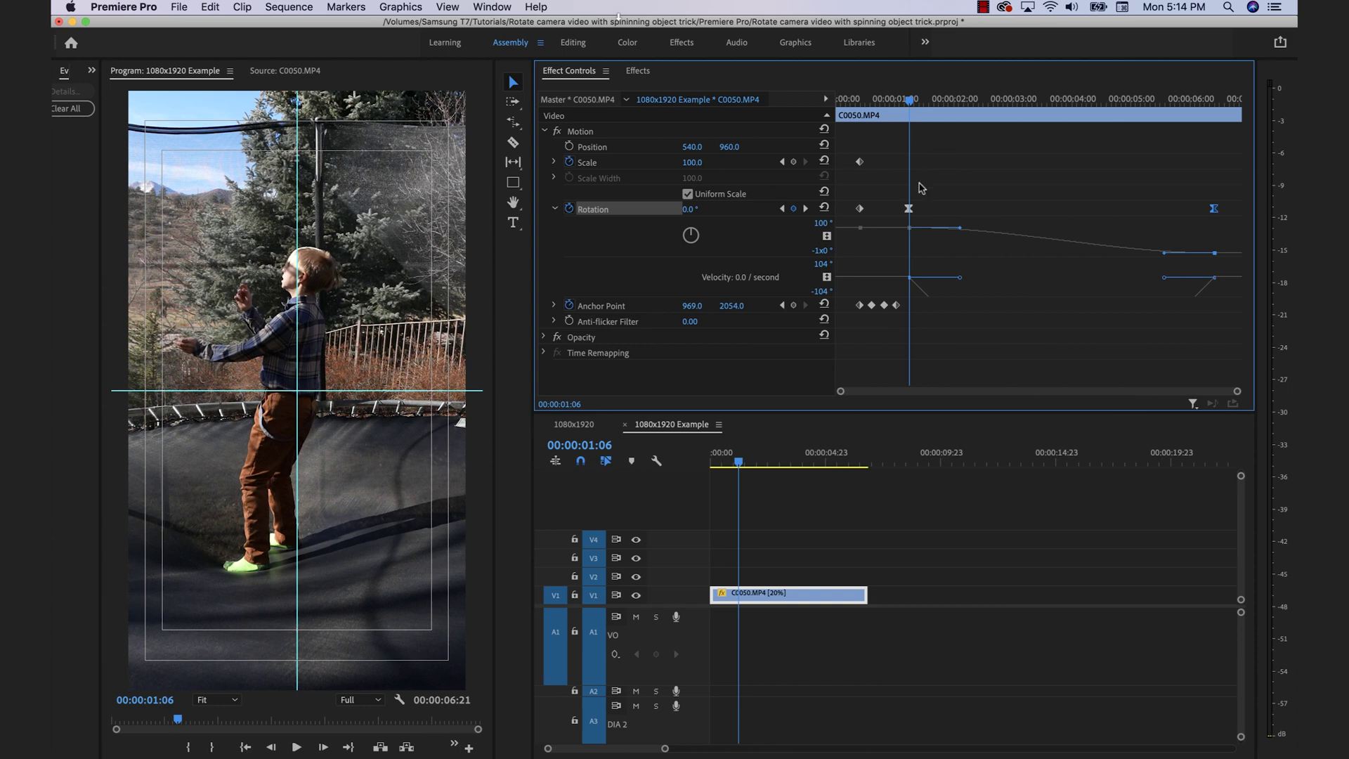
Play and scrub through the flip to check the eased spin.
key("space")
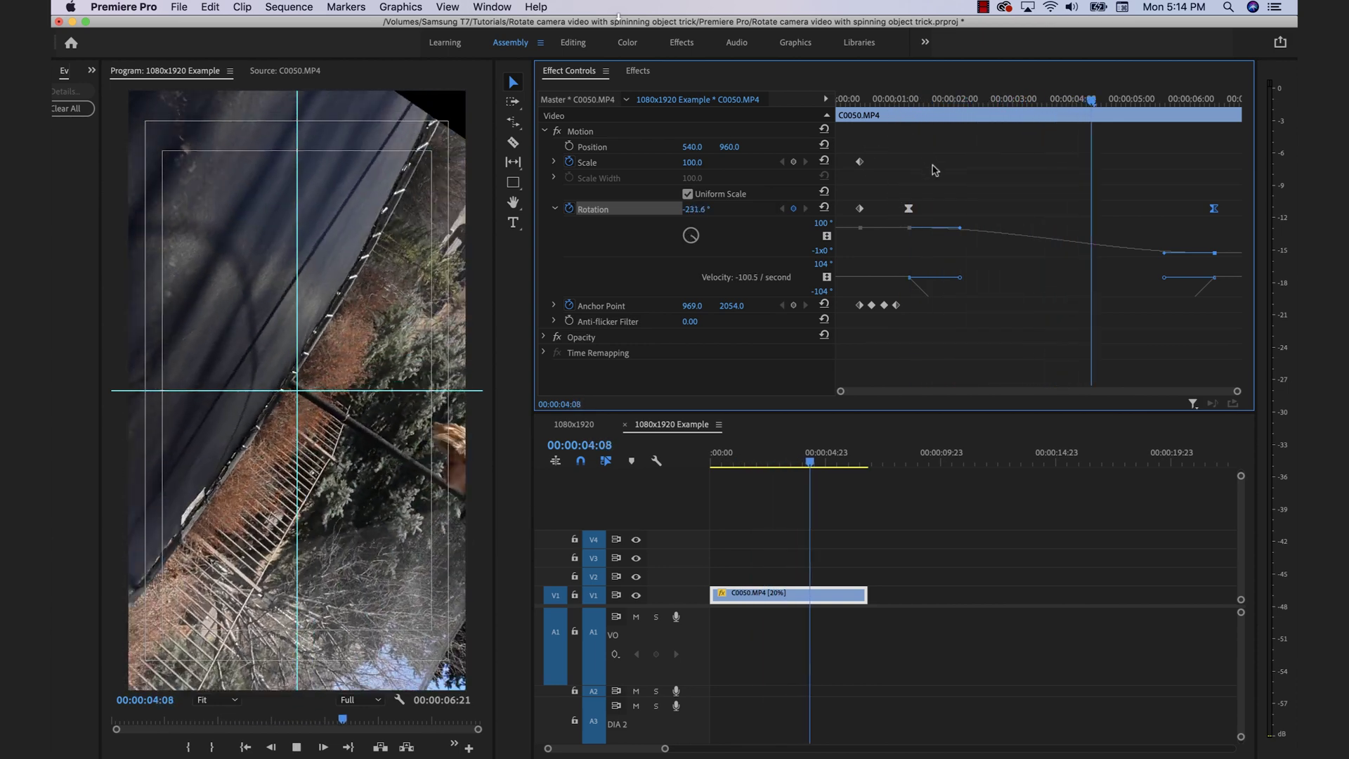
key("space")
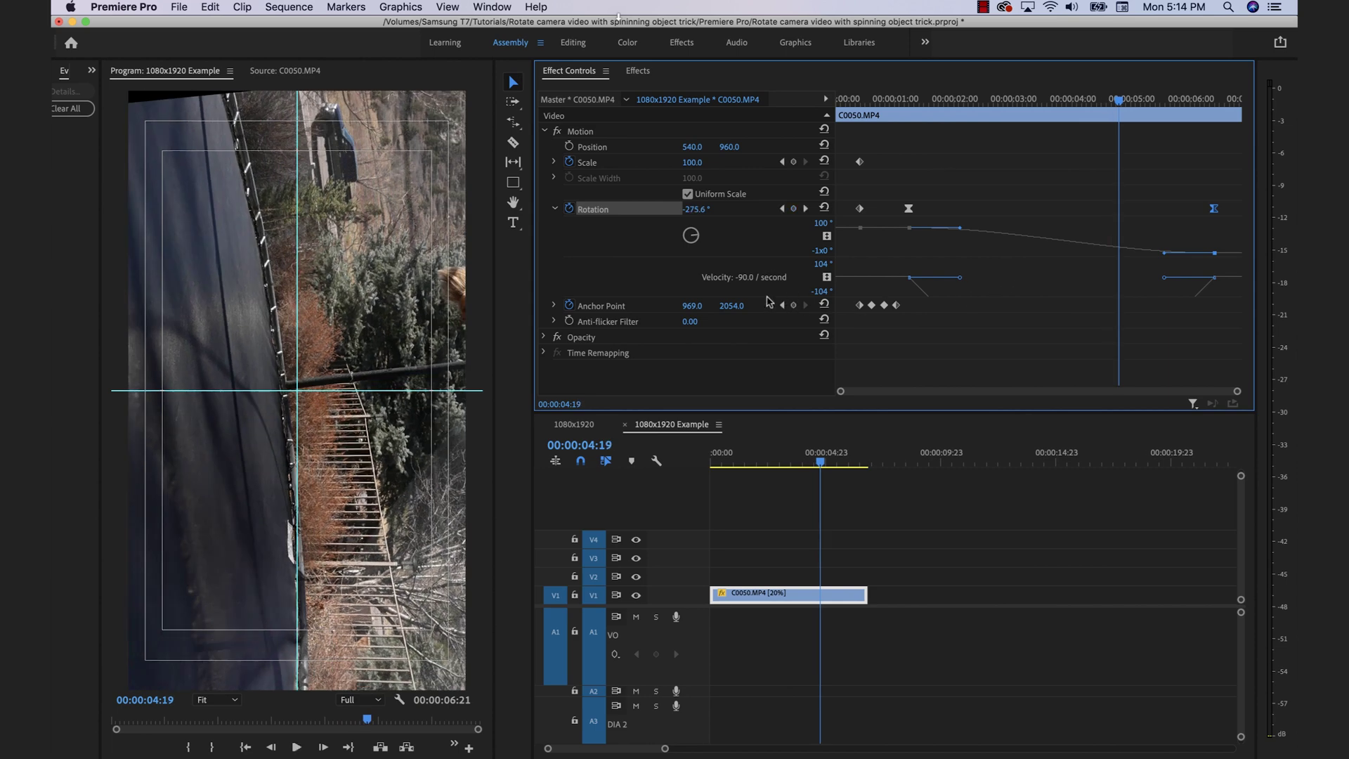
mouse_move(914, 176)
left_mouse_down()
mouse_move(1094, 188)
mouse_move(1223, 169)
mouse_move(910, 168)
left_mouse_up()
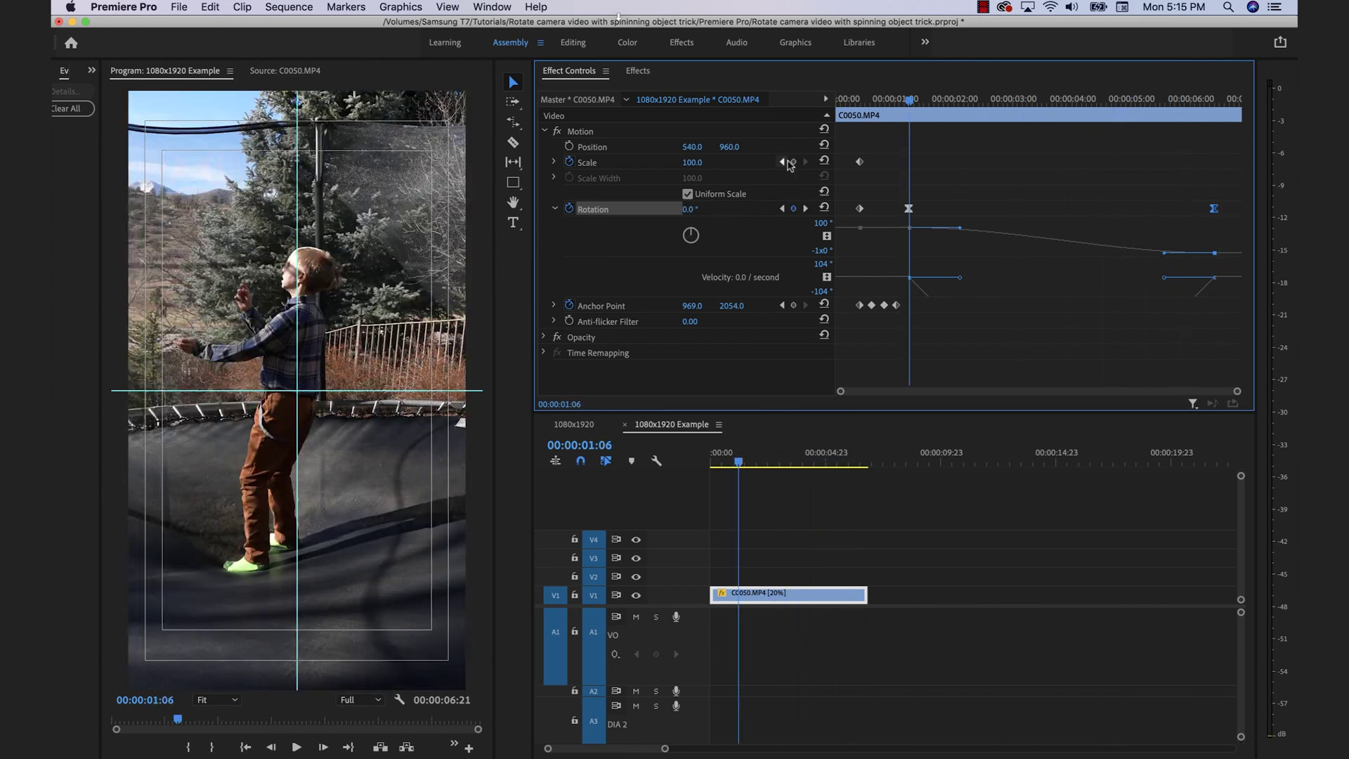
Show the Anchor Point graph and shift the anchor every five frames to follow the boy.
left_click(556, 209)
left_click(555, 224)
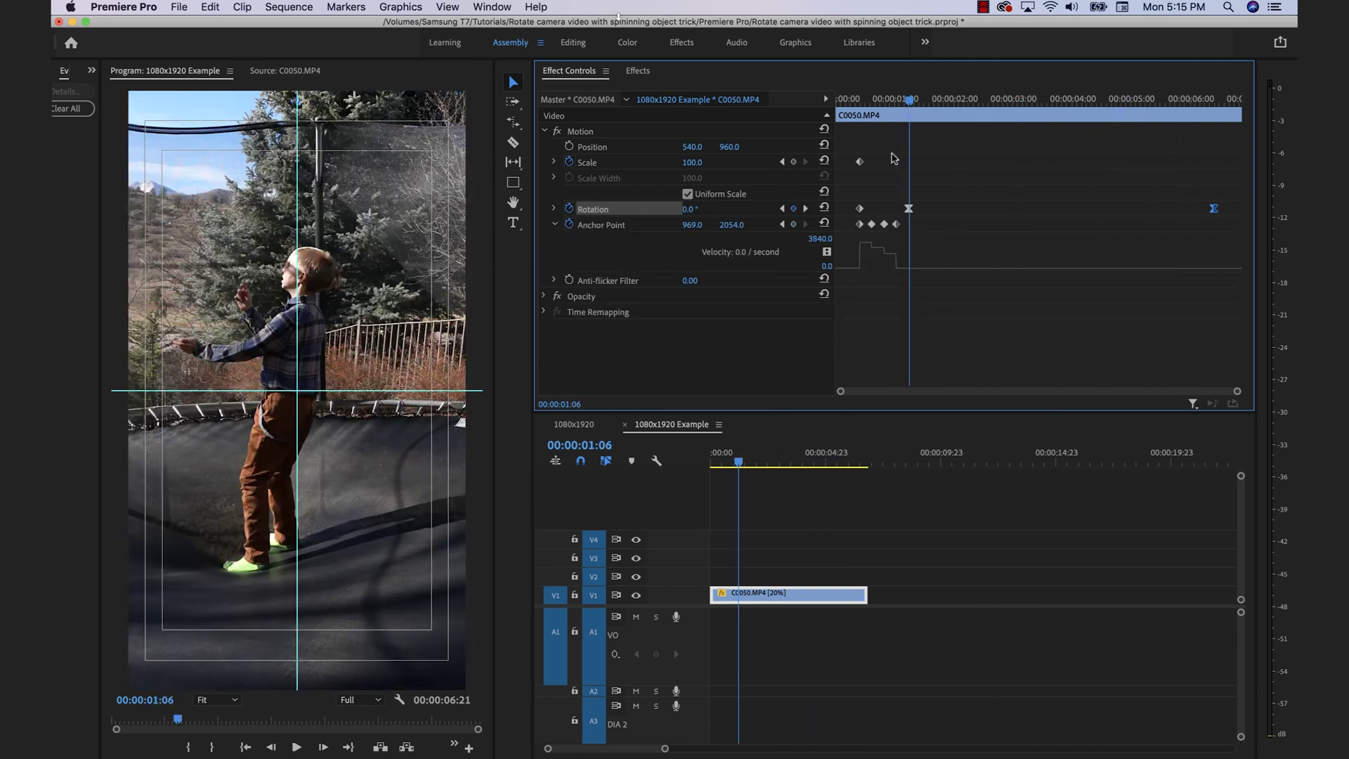
key("shift+Right")
key("shift+Right")
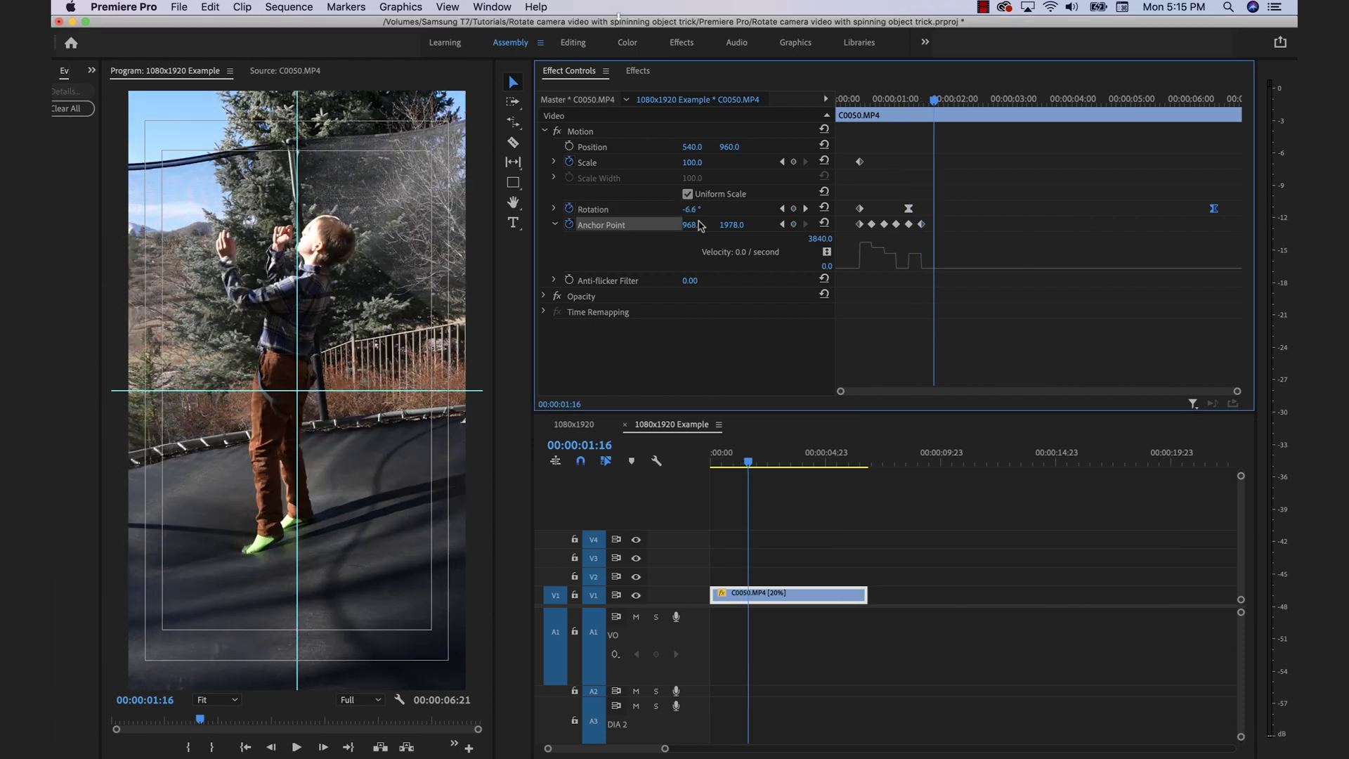
key("shift+Right")
key("shift+Right")
left_click_drag(737, 225, 706, 225)
key("shift+Right")
key("shift+Right")
key("shift+Right")
key("shift+Right")
key("shift+Right")
key("shift+Right")
key("shift+Right")
key("shift+Right")
key("shift+Right")
key("shift+Right")
key("shift+Right")
key("shift+Right")
key("shift+Right")
key("shift+Right")
key("shift+Right")
key("shift+Right")
key("shift+Right")
key("shift+Right")
key("shift+Right")
key("shift+Right")
key("shift+Right")
Play the anchor-tracked flip from the start and scrub to around three seconds.
key("Home")
key("space")
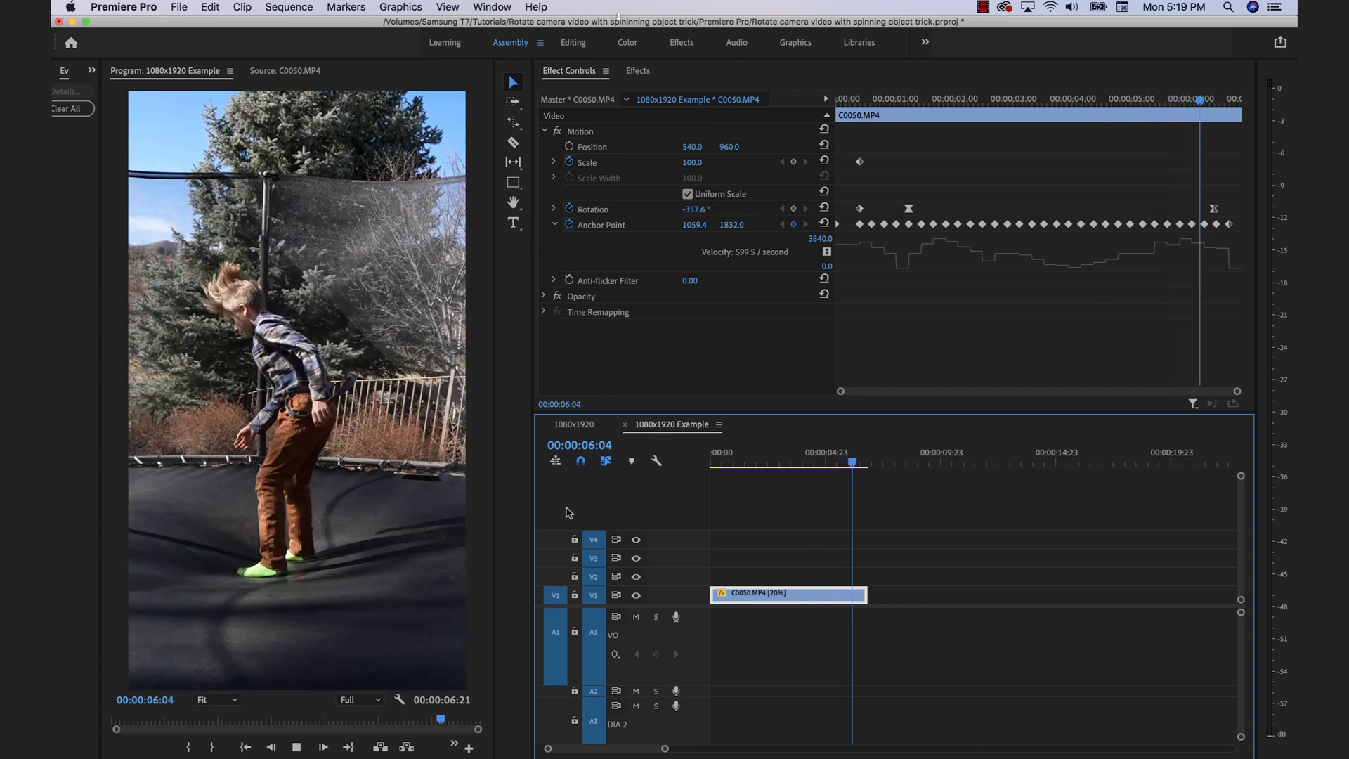
left_click(780, 464)
left_click_drag(780, 464, 813, 464)
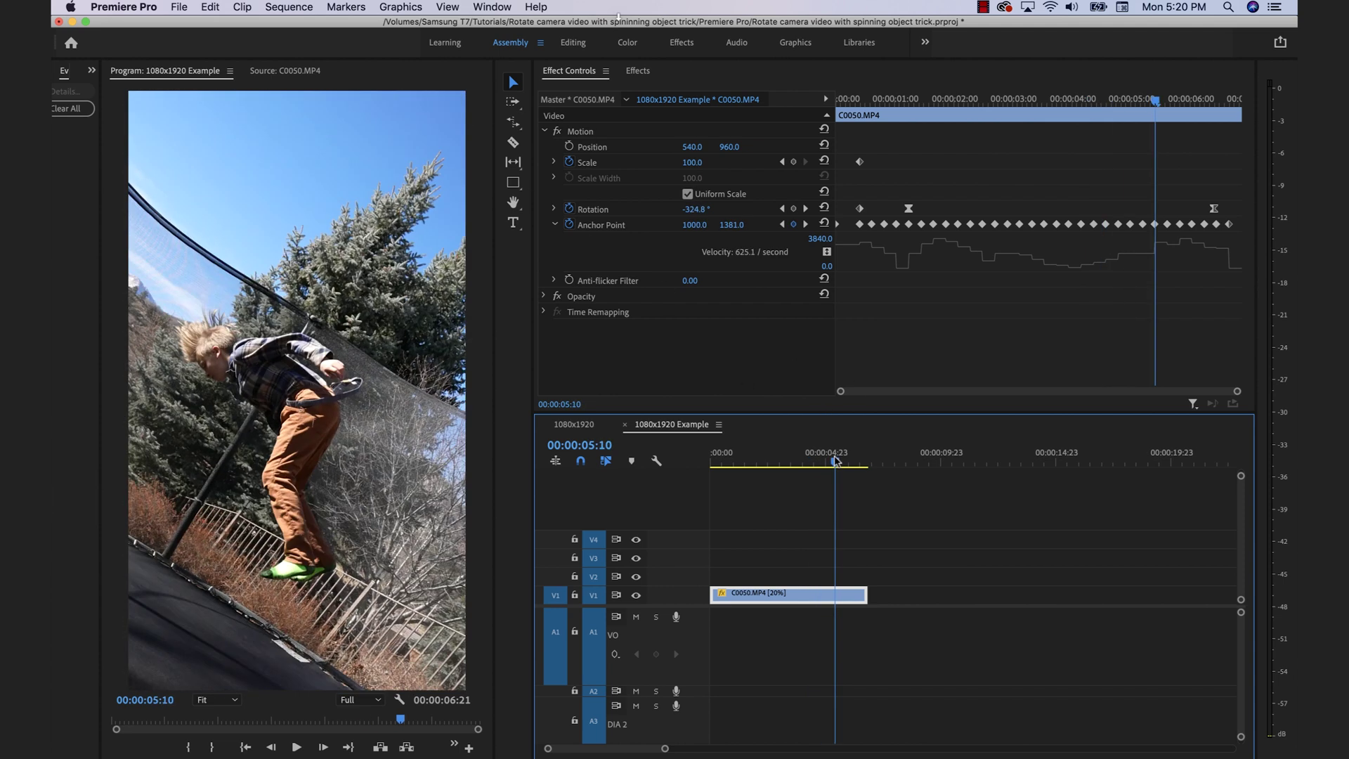
left_click(782, 162)
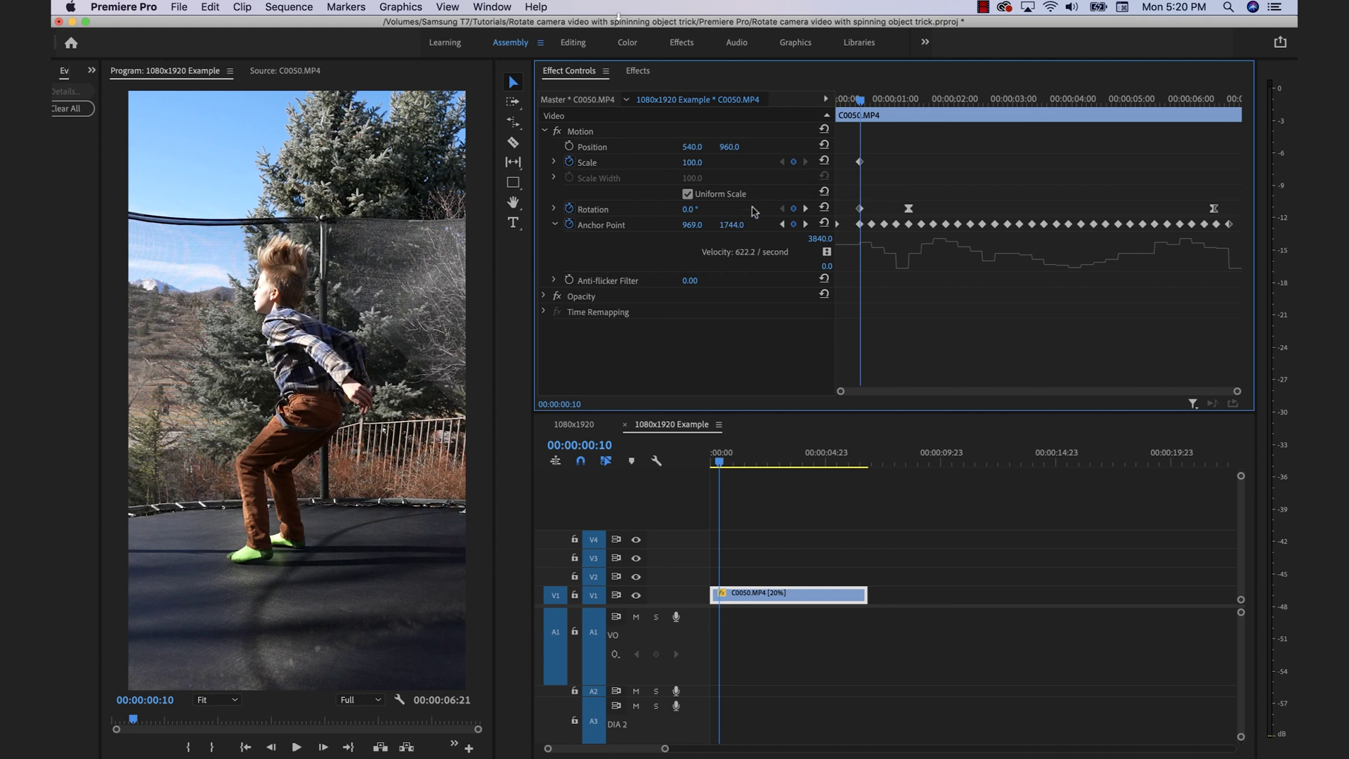
Set Scale keyframes of 76, 91 and 106 at successive points in the flip.
left_click_drag(690, 163, 673, 163)
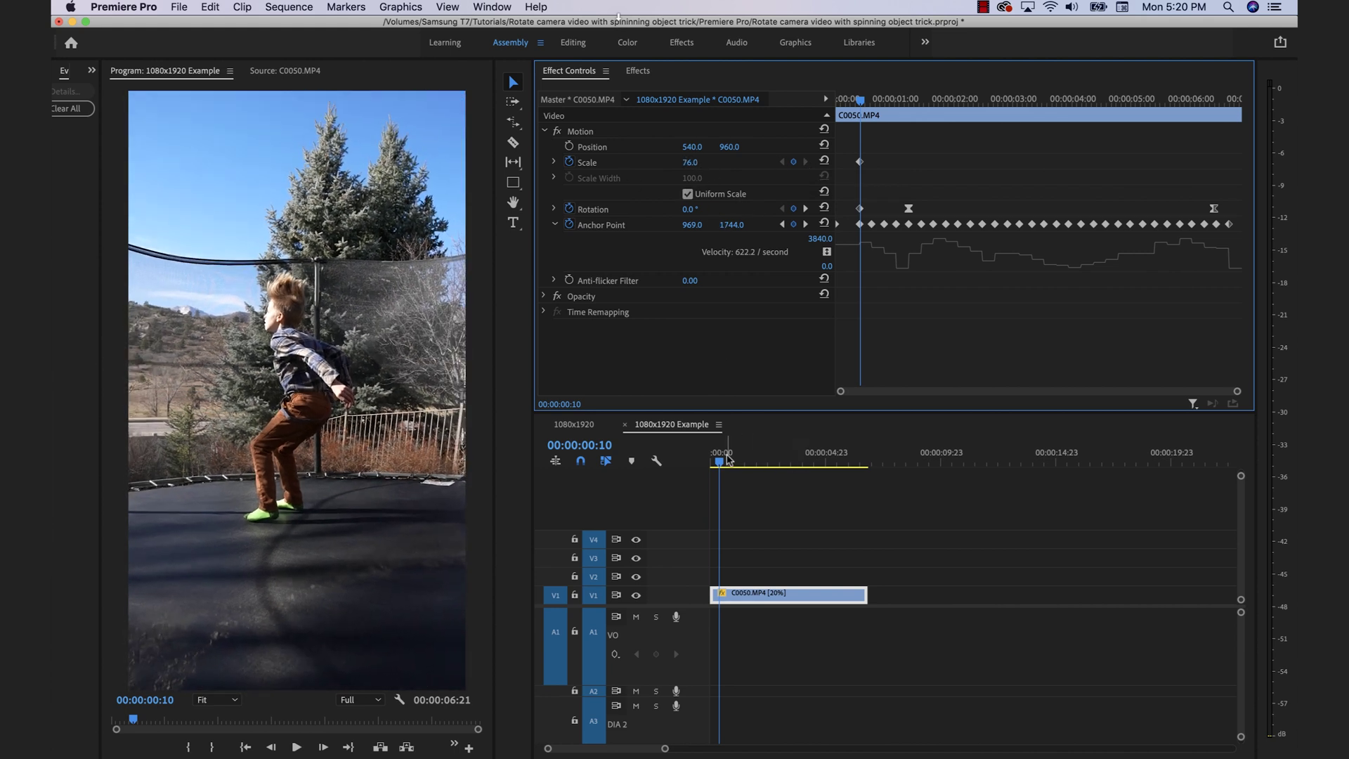
left_click_drag(726, 459, 759, 461)
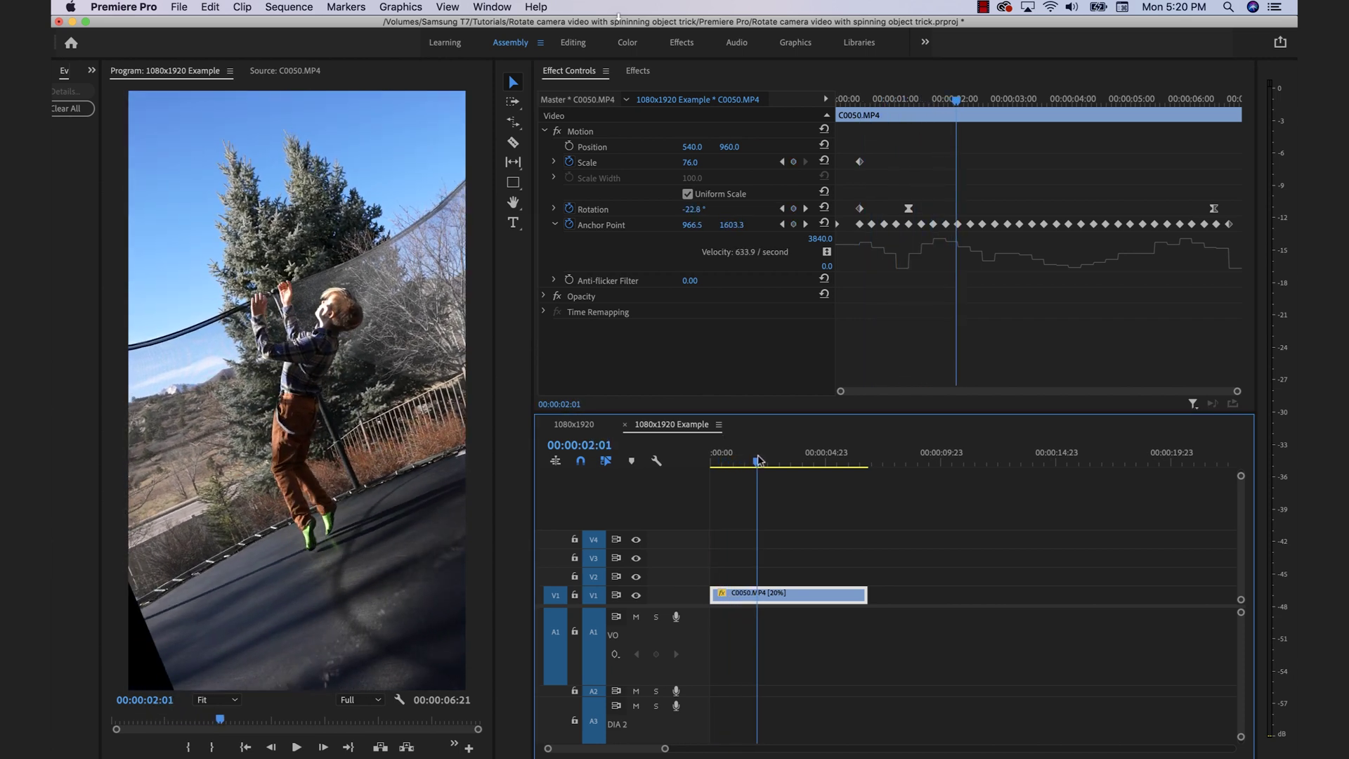
left_click(691, 163)
left_click_drag(690, 163, 700, 163)
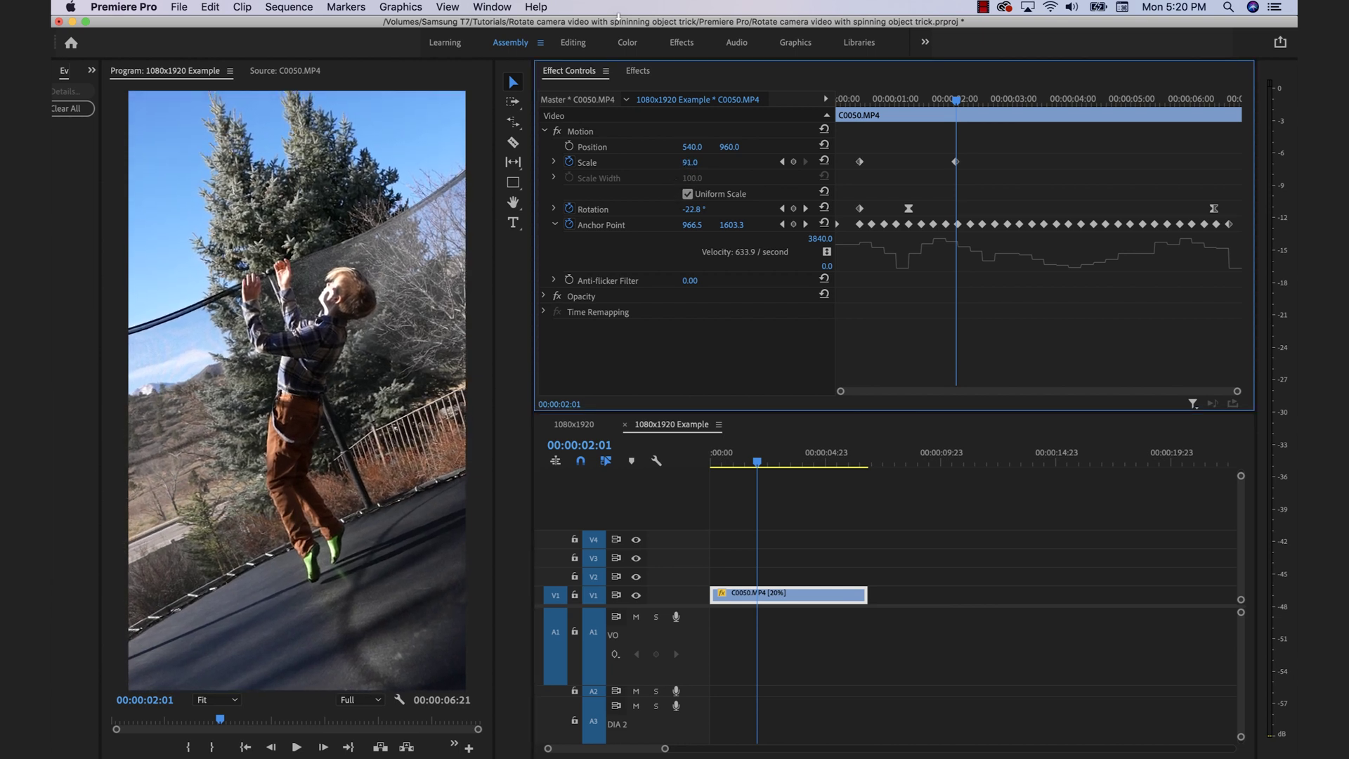
left_click_drag(759, 463, 768, 462)
left_click(699, 163)
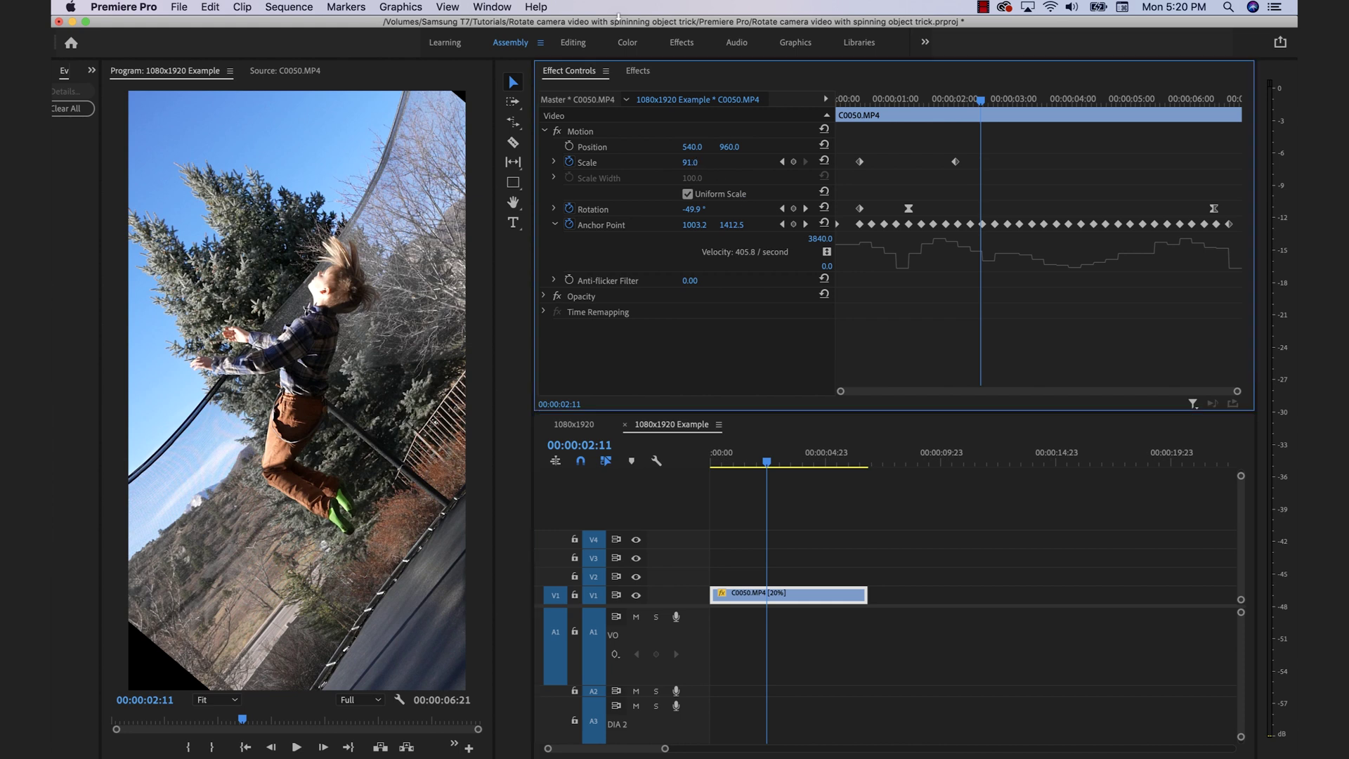
left_click_drag(699, 163, 710, 163)
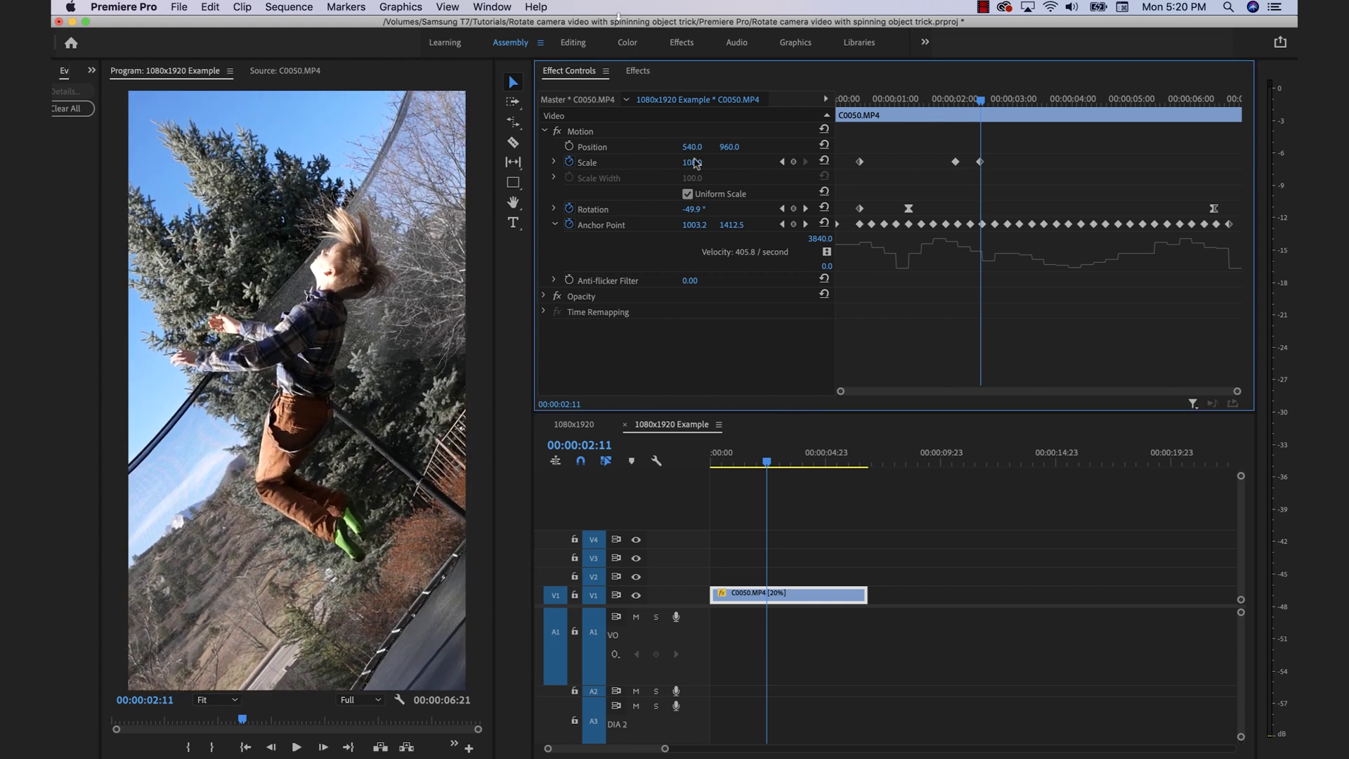
Raise Scale to 114 mid-flip, keyframe the landing, remove the stray keyframe, and replay.
left_click_drag(767, 458, 811, 458)
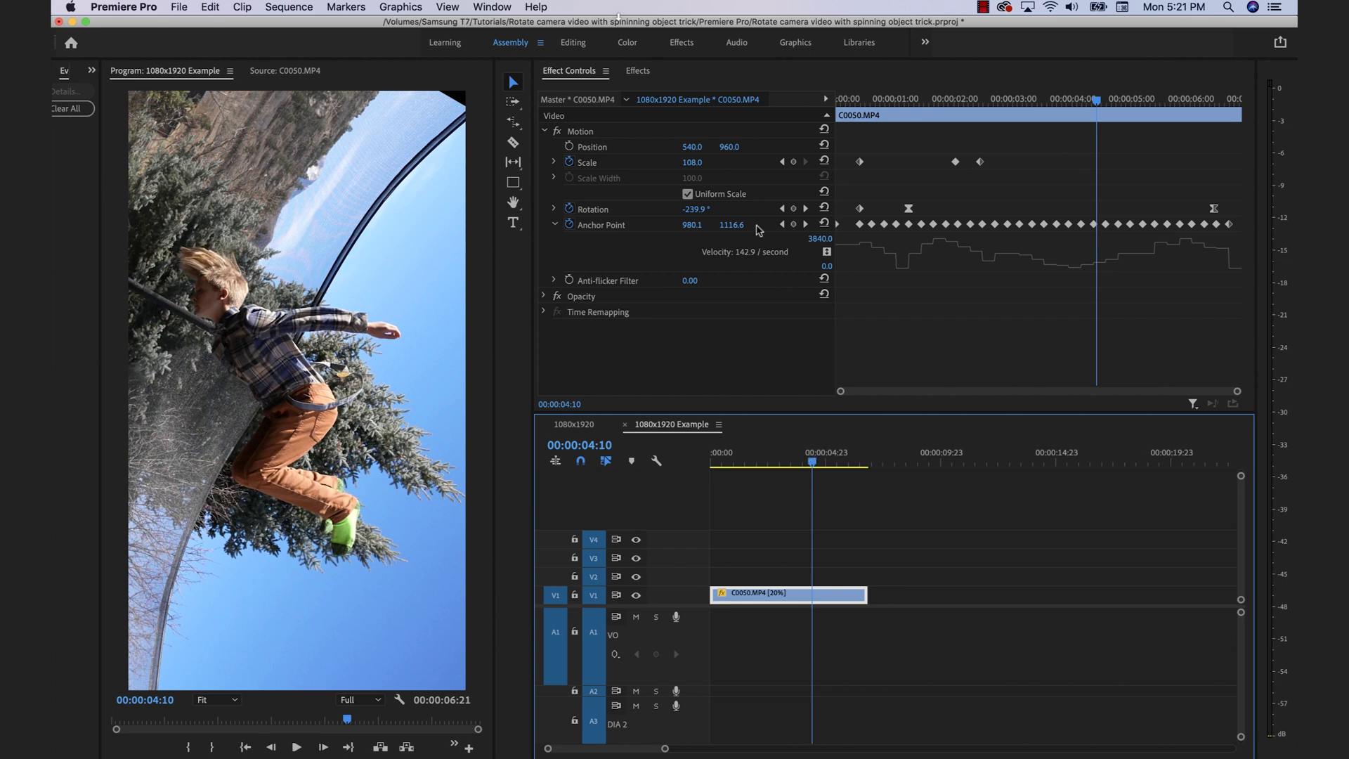
left_click_drag(693, 162, 699, 162)
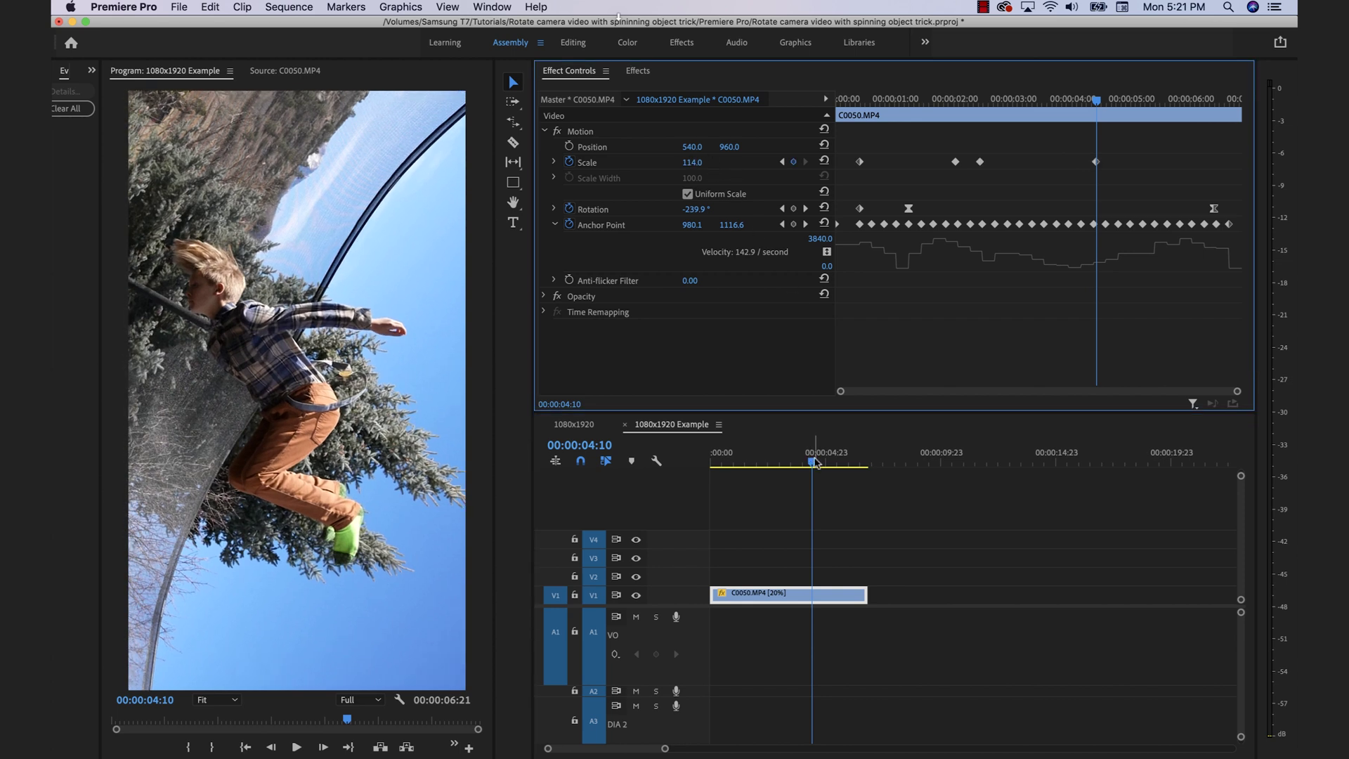
left_click_drag(815, 462, 865, 464)
left_click(793, 161)
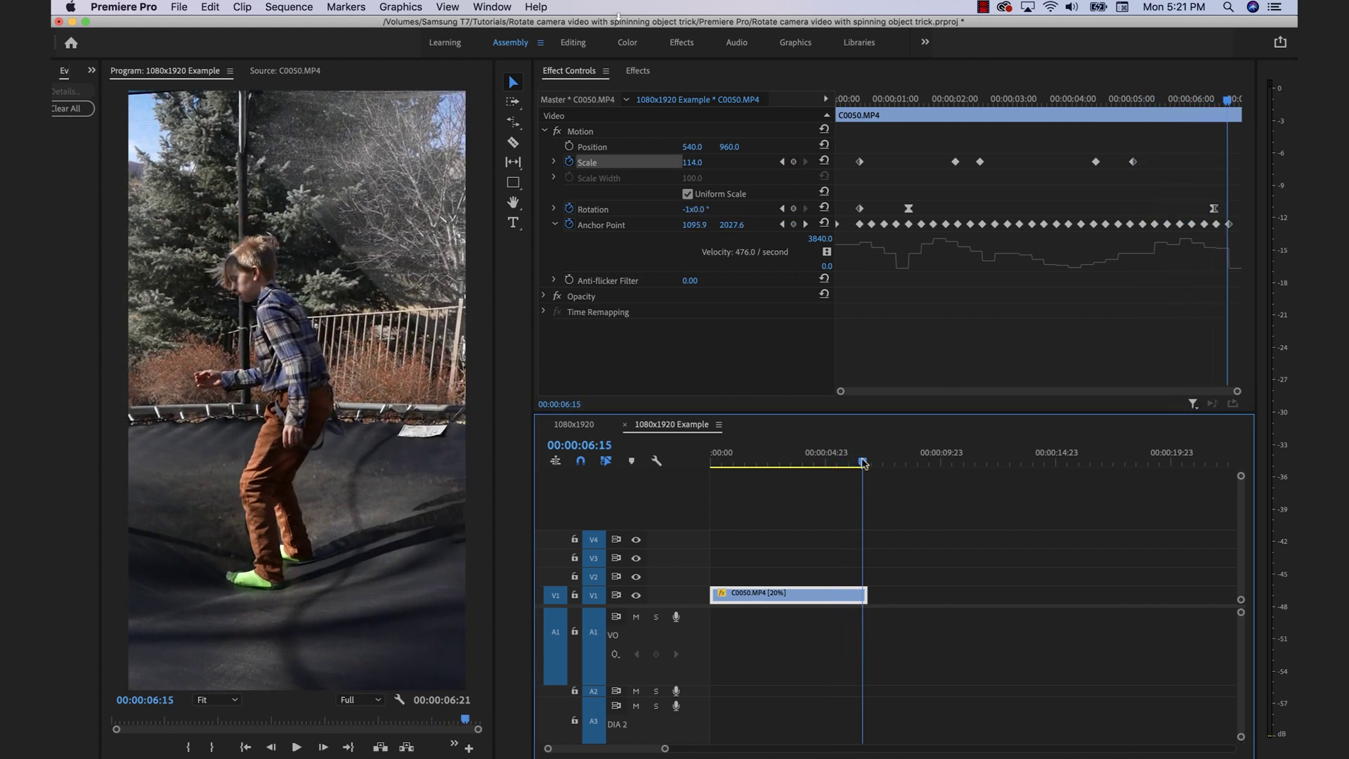
left_click(726, 160)
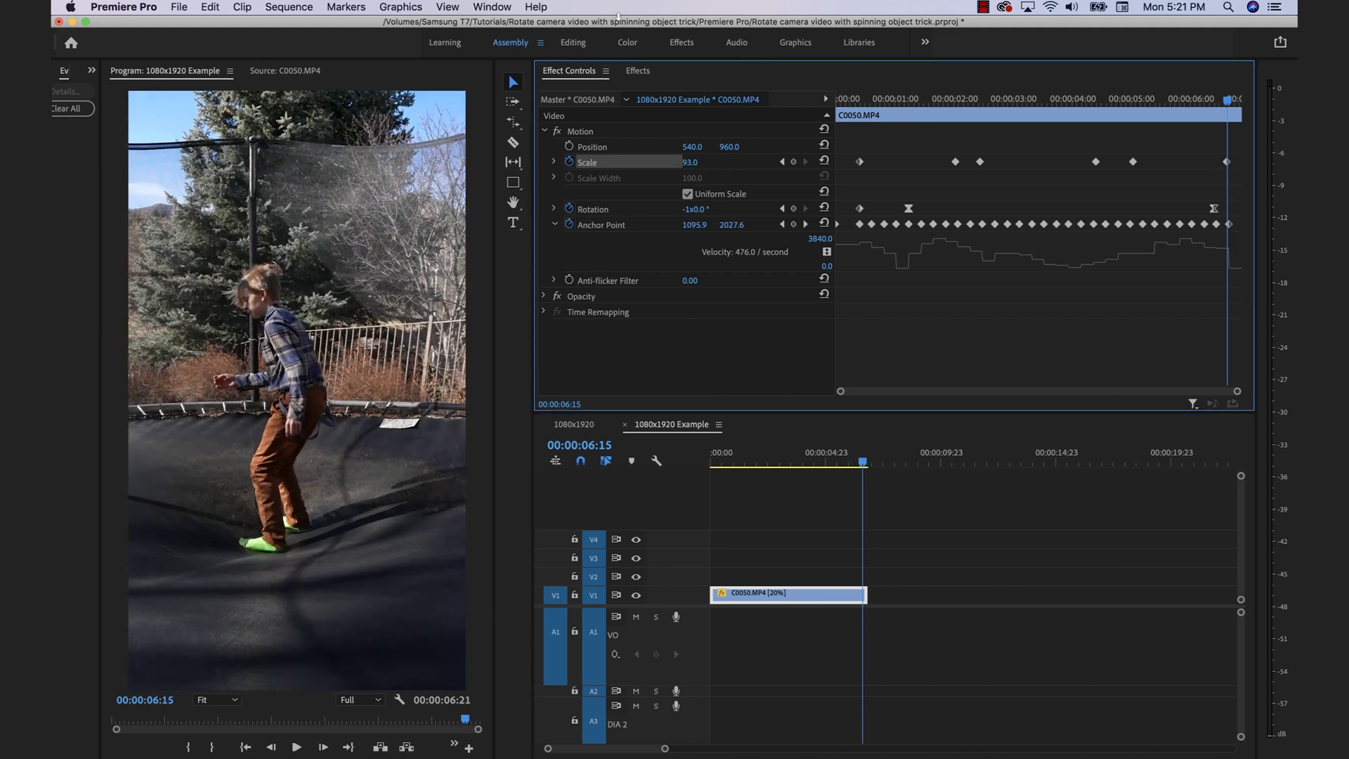
left_click(934, 527)
key("Home")
key("space")
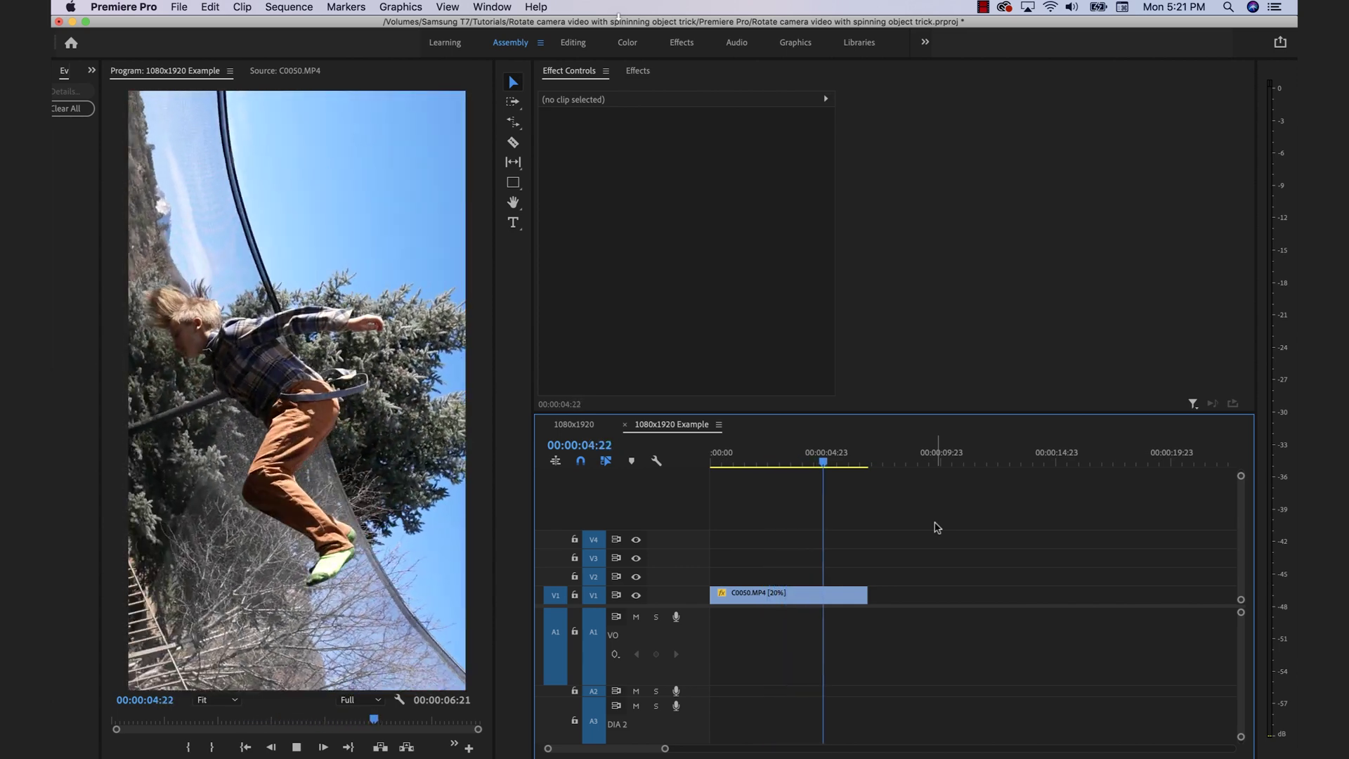
left_click(808, 595)
left_click_drag(952, 100, 966, 139)
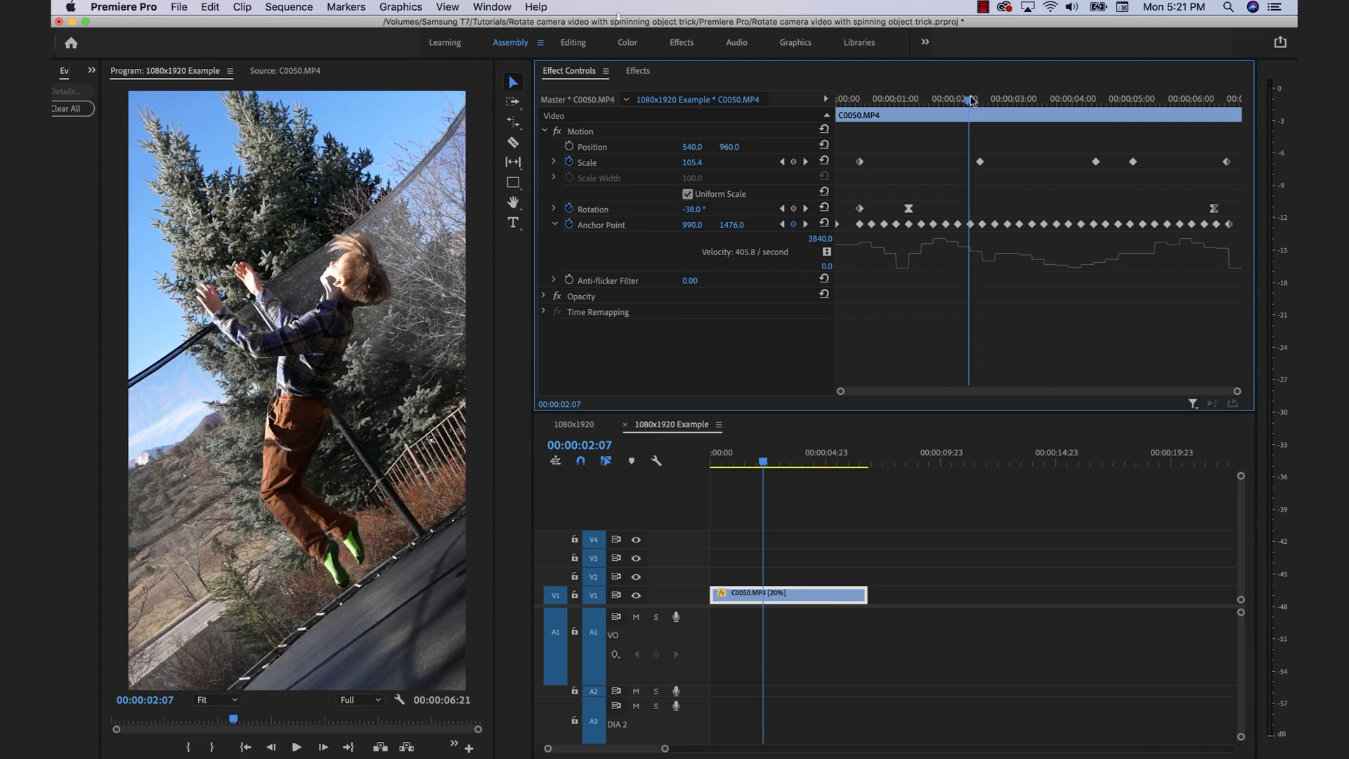
left_click_drag(971, 100, 1068, 152)
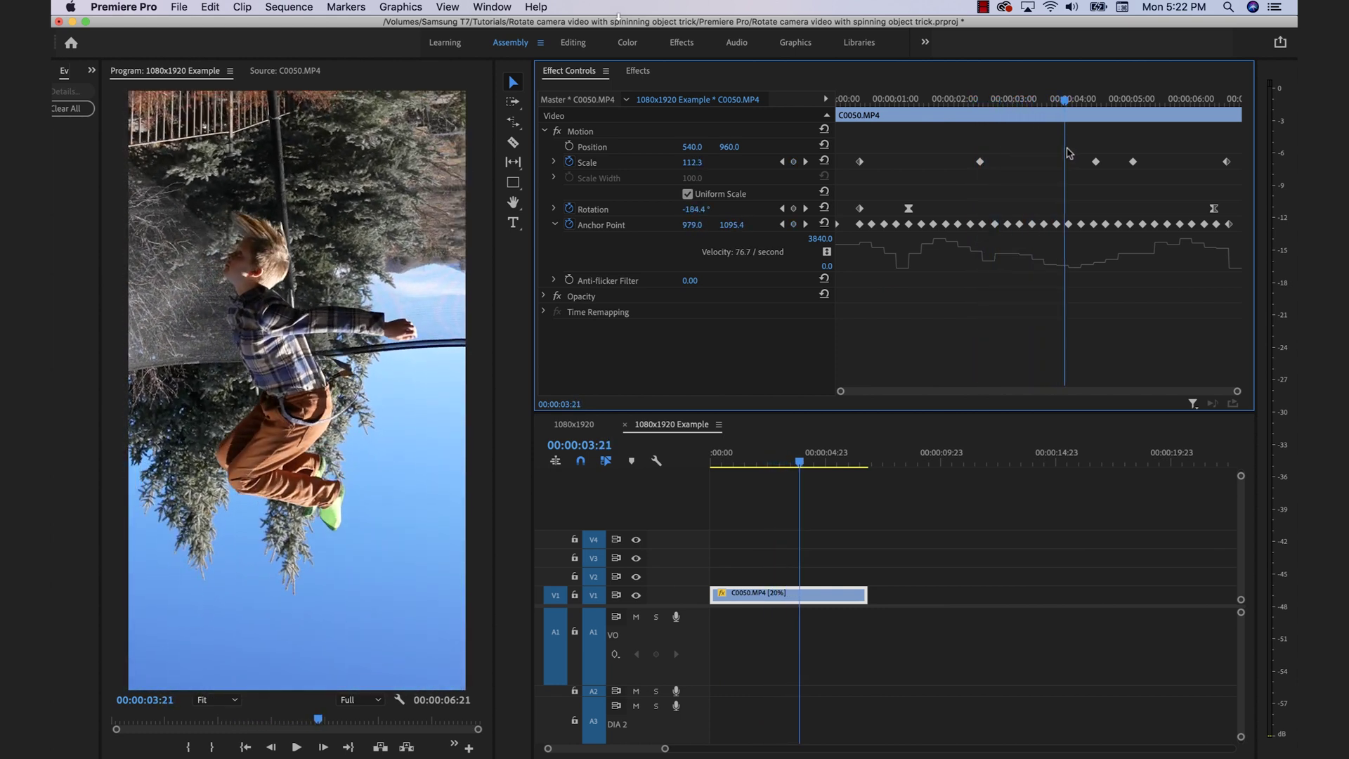
left_click(830, 570)
key("Home")
key("space")
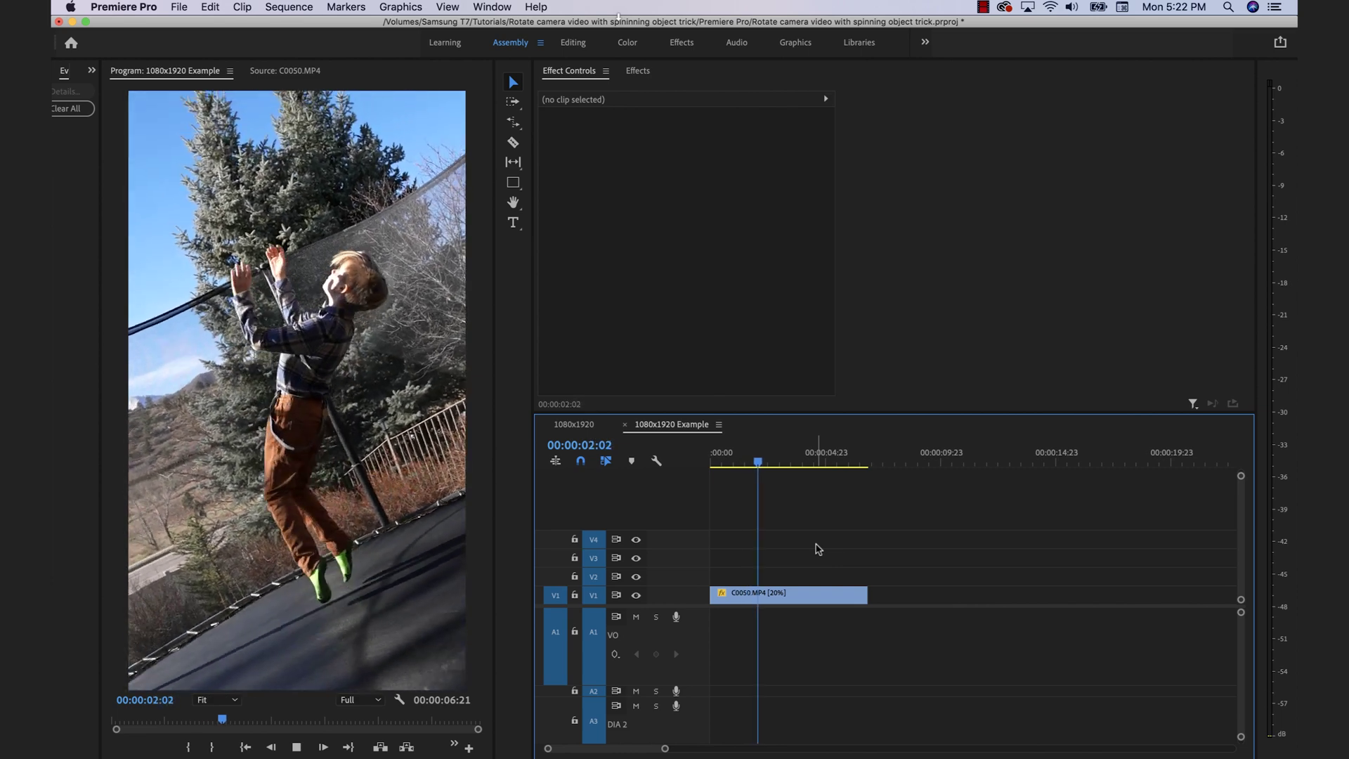